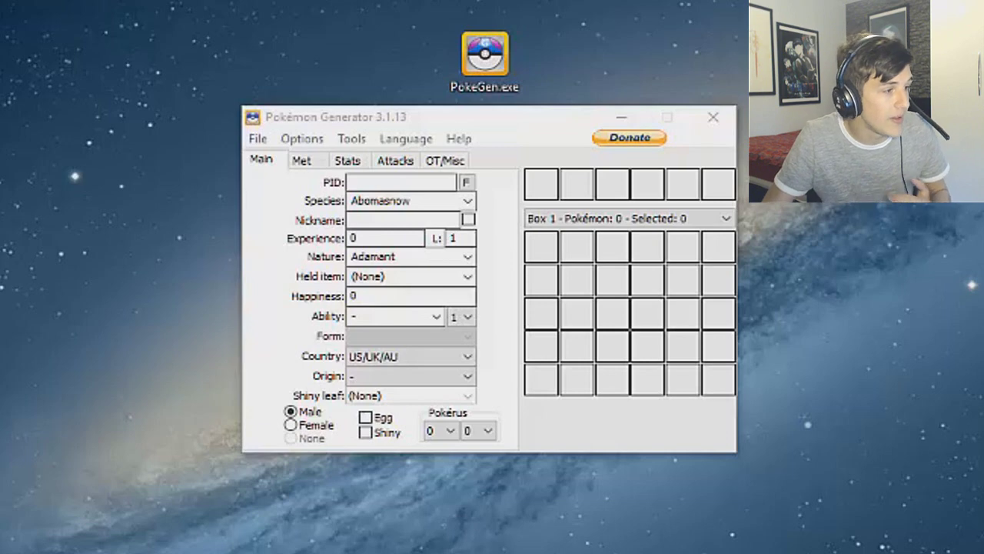
left_click(541, 138)
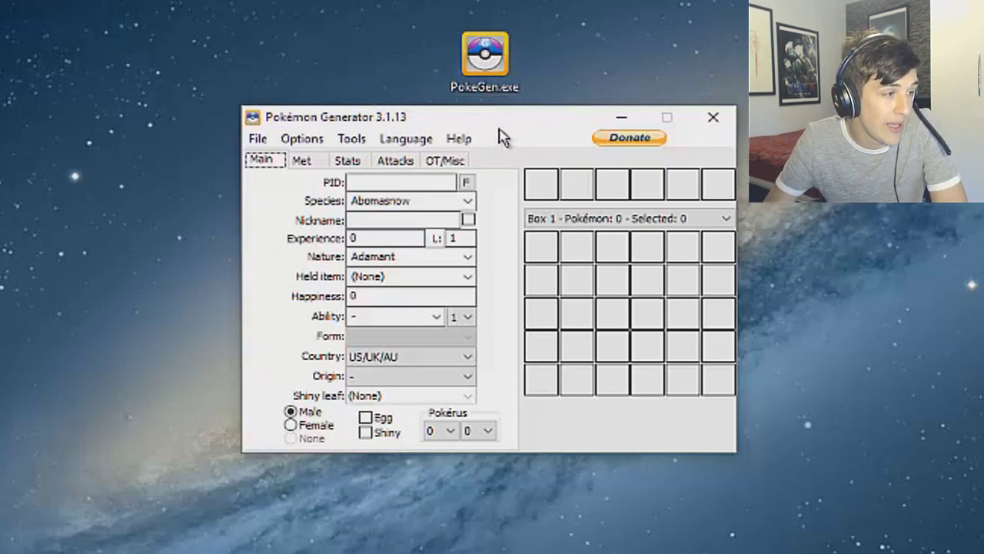
left_click(431, 183)
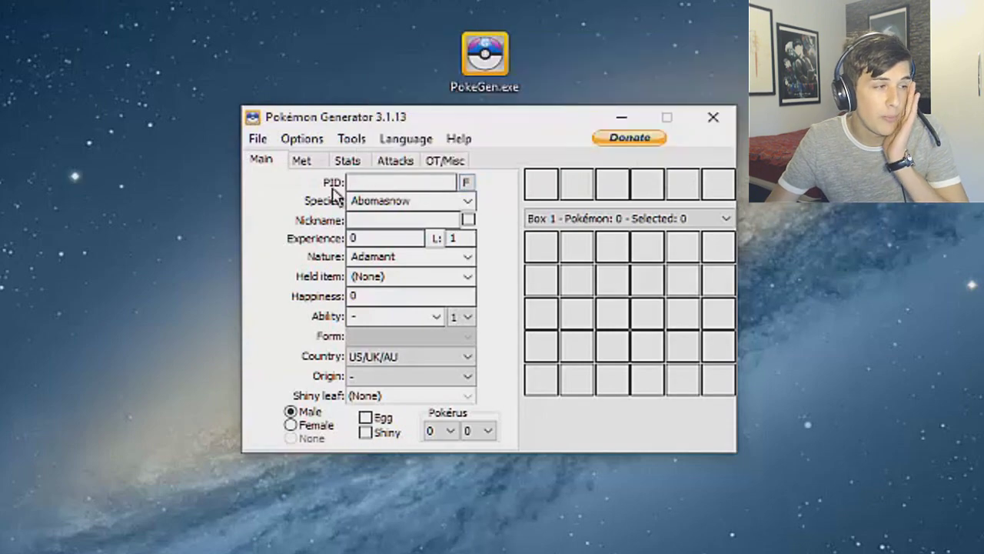
mouse_move(340, 187)
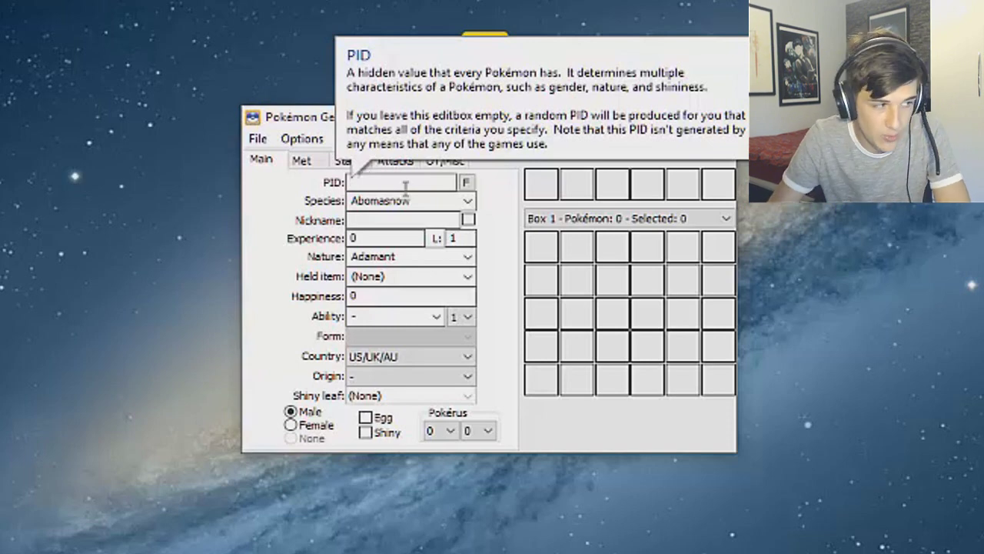
Set the Pokémon's species to Eevee
left_click(438, 198)
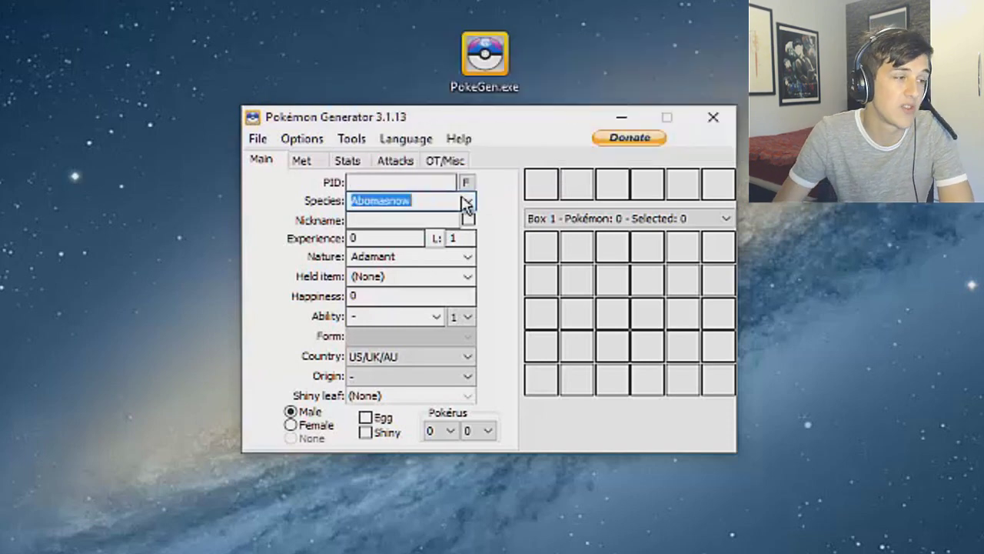
left_click(466, 202)
scroll(415, 332, "down", 6)
type("eev")
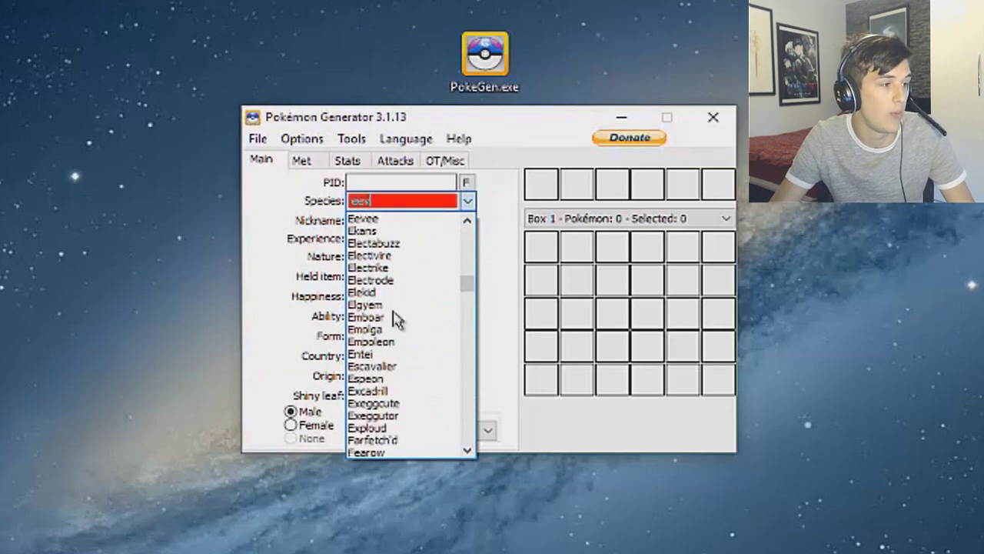
key("Escape")
key("Return")
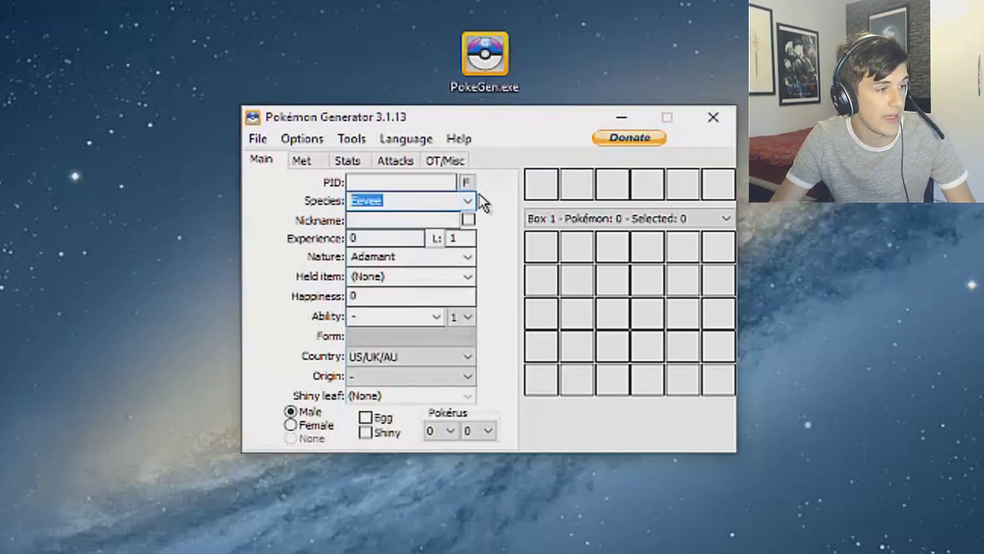
Open the PID finder and leave the gender set to Male and the ability set to Either
left_click(466, 182)
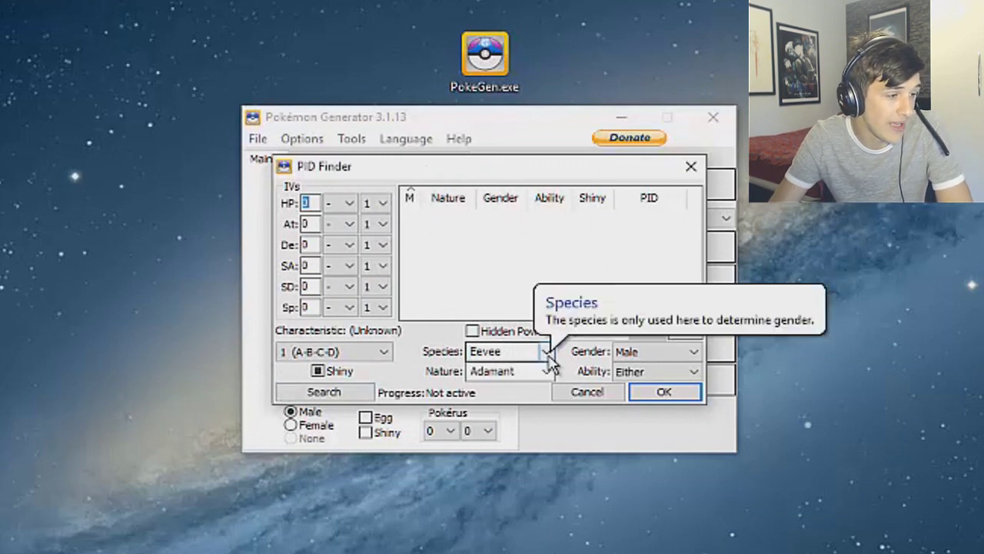
left_click(639, 375)
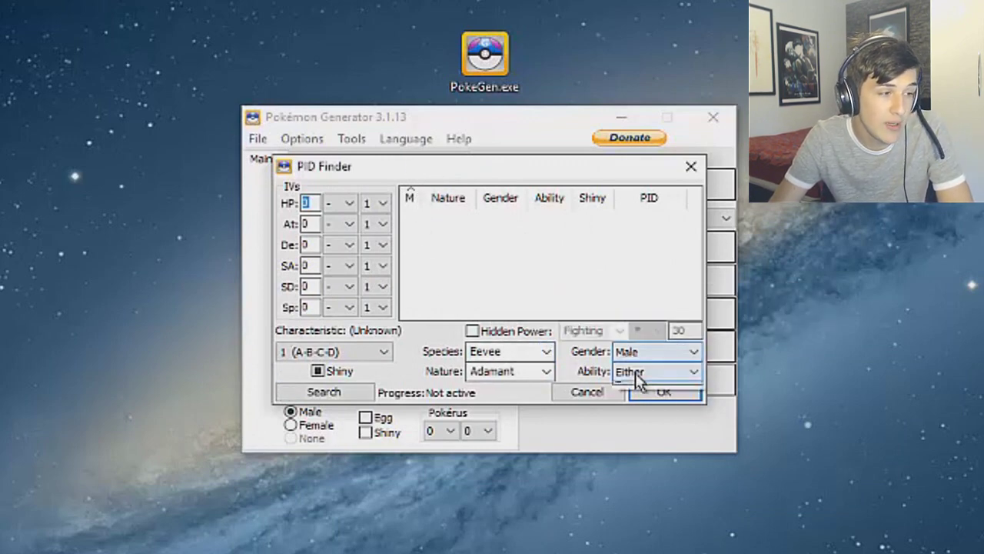
left_click(638, 375)
left_click(638, 375)
left_click(637, 373)
left_click(635, 352)
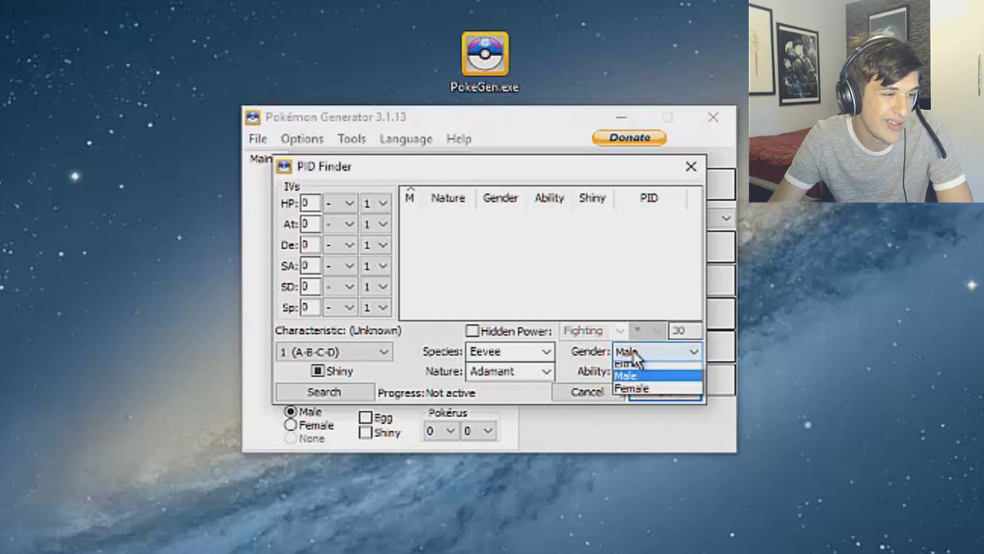
left_click(636, 373)
left_click(642, 354)
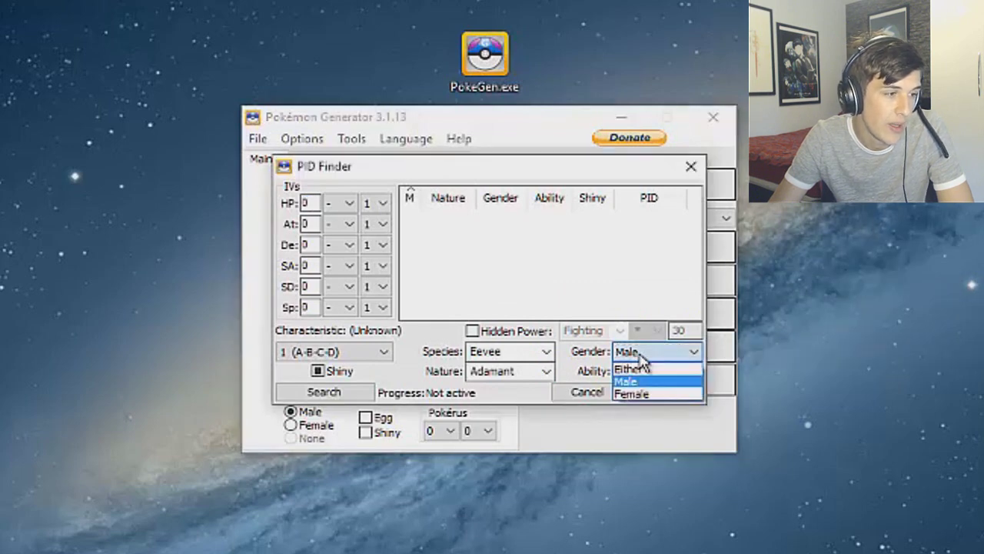
left_click(638, 353)
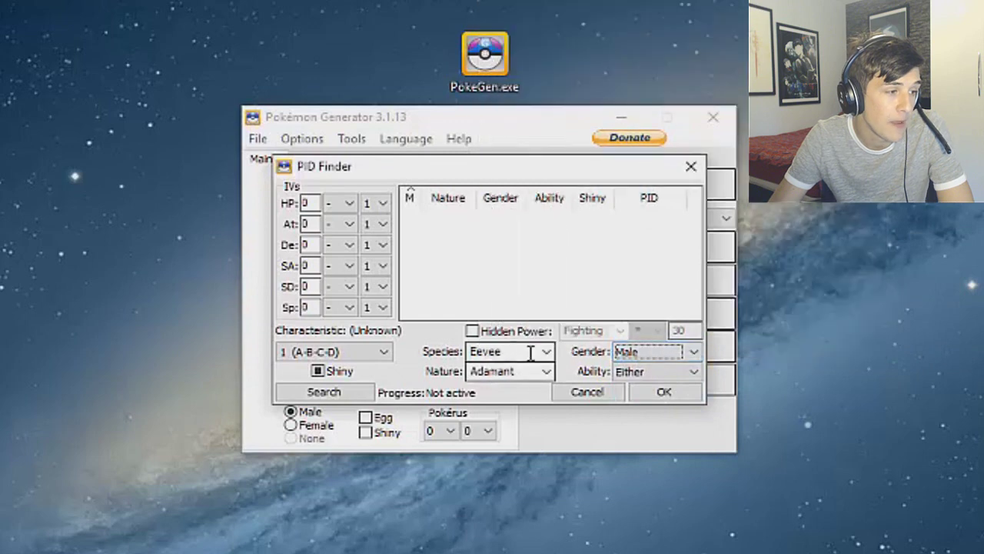
Set the nature in the PID finder to Mild
left_click(548, 372)
scroll(510, 479, "down", 1)
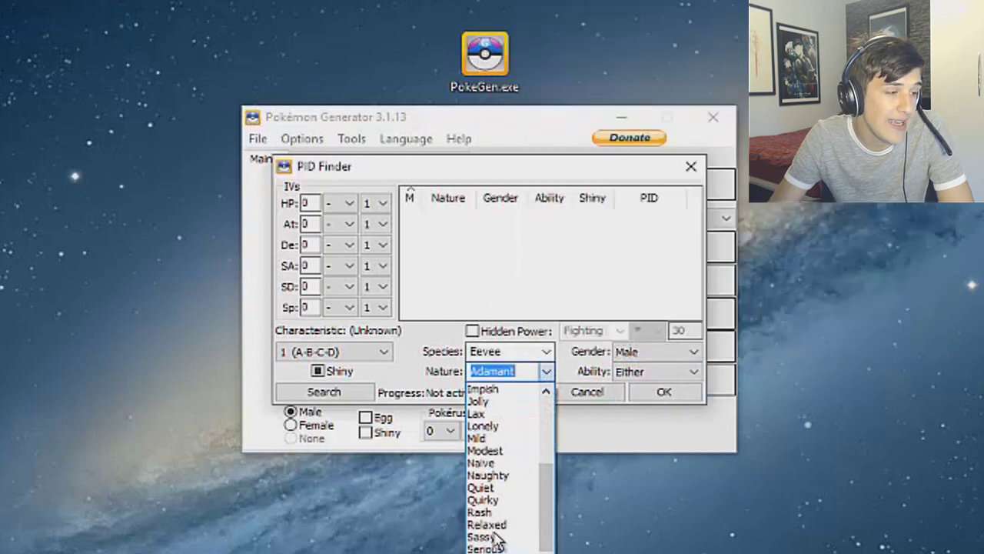
scroll(503, 531, "up", 2)
scroll(498, 527, "up", 2)
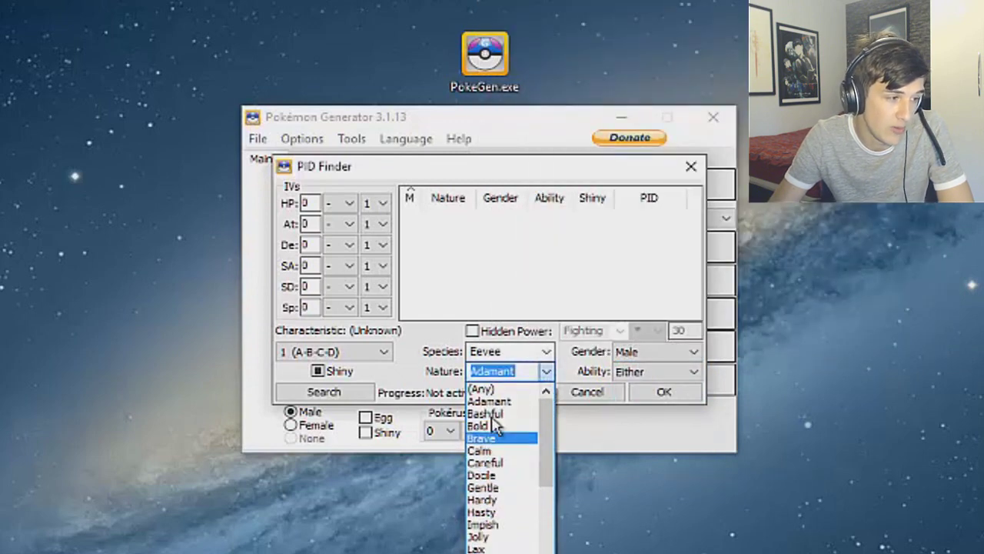
left_click(490, 405)
left_click(545, 372)
scroll(523, 472, "down", 4)
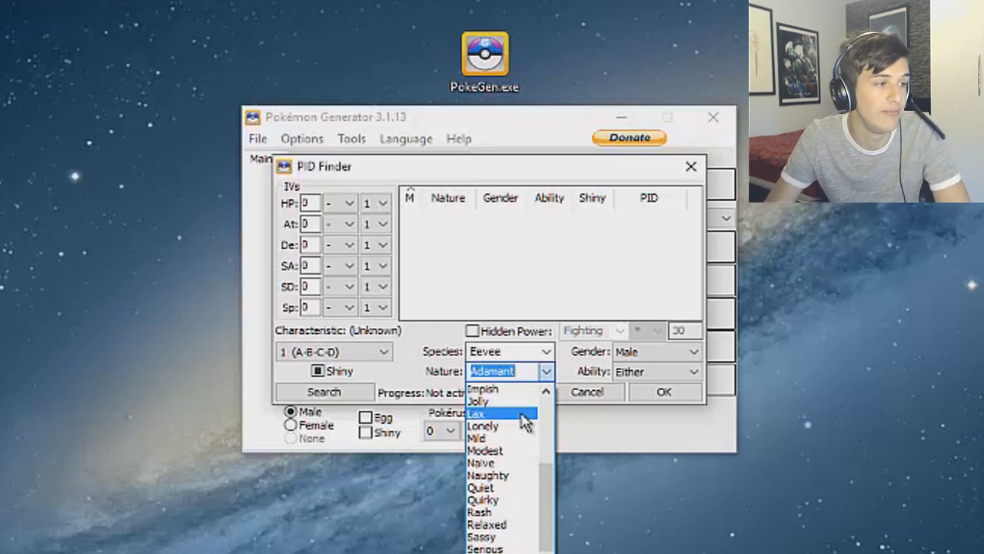
scroll(522, 421, "up", 1)
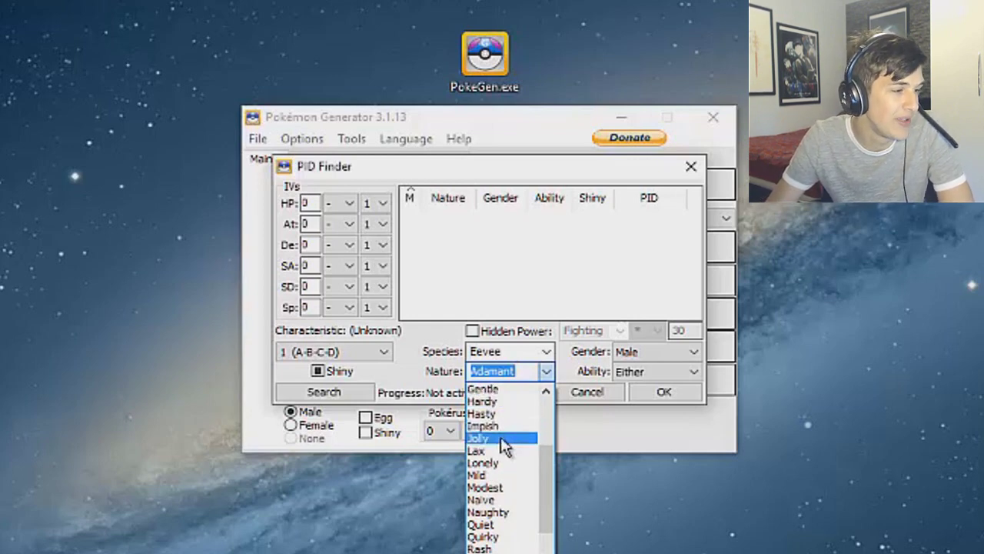
left_click(489, 475)
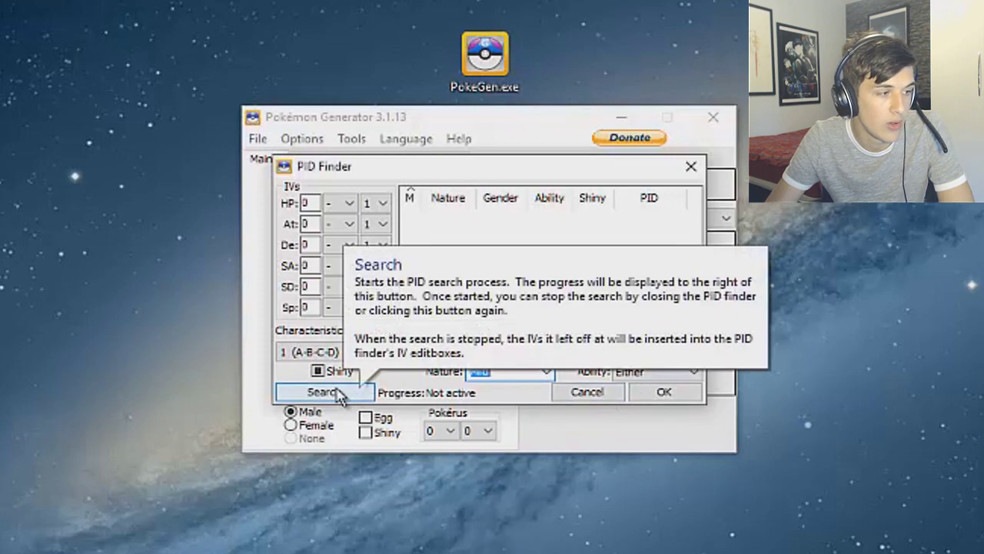
Require a shiny result with the Sassy nature and run the PID search with these criteria
left_click(317, 371)
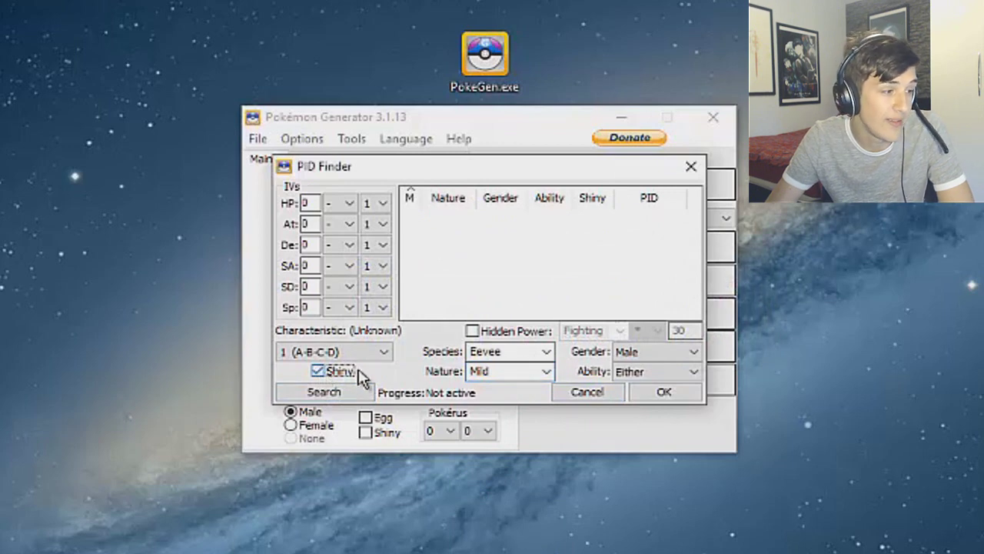
left_click(355, 398)
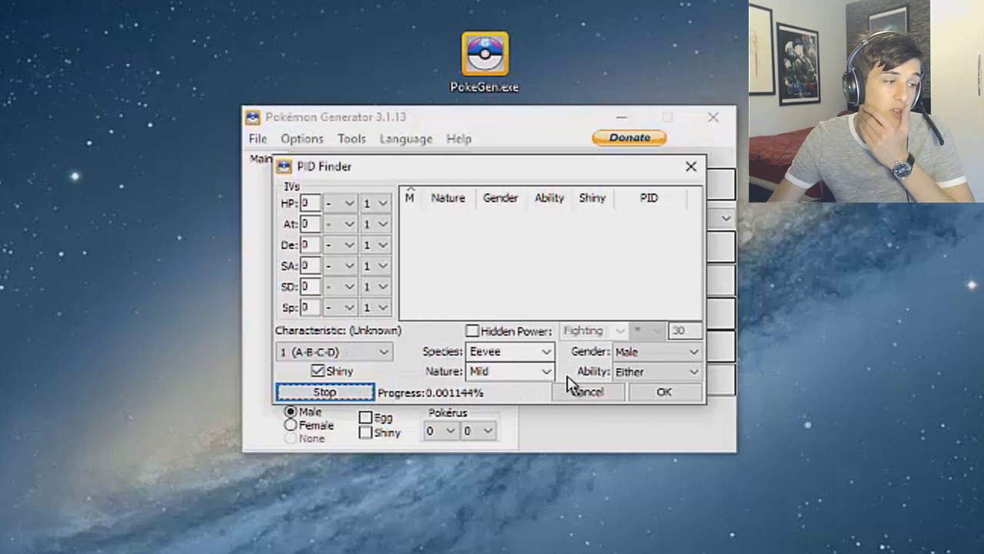
left_click(544, 372)
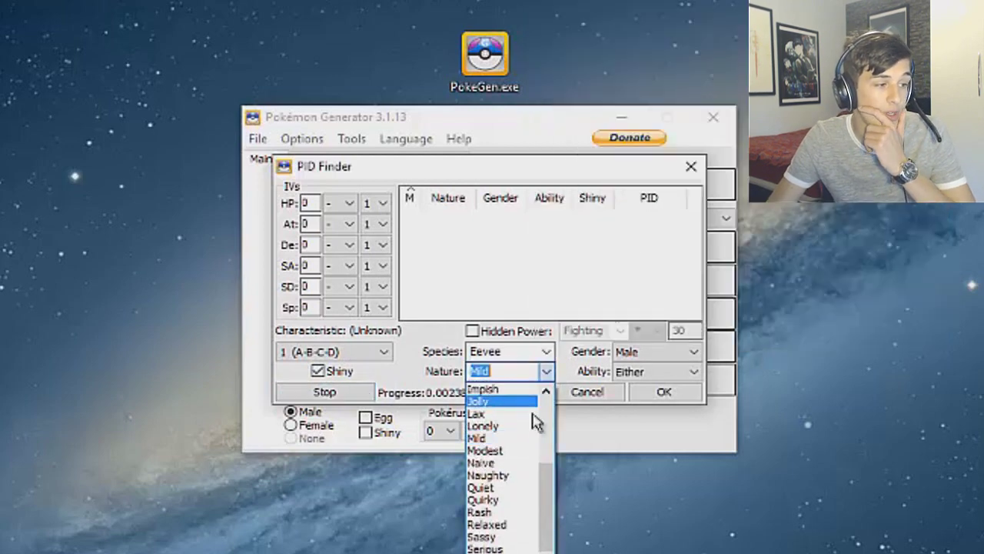
left_click(497, 536)
left_click(360, 394)
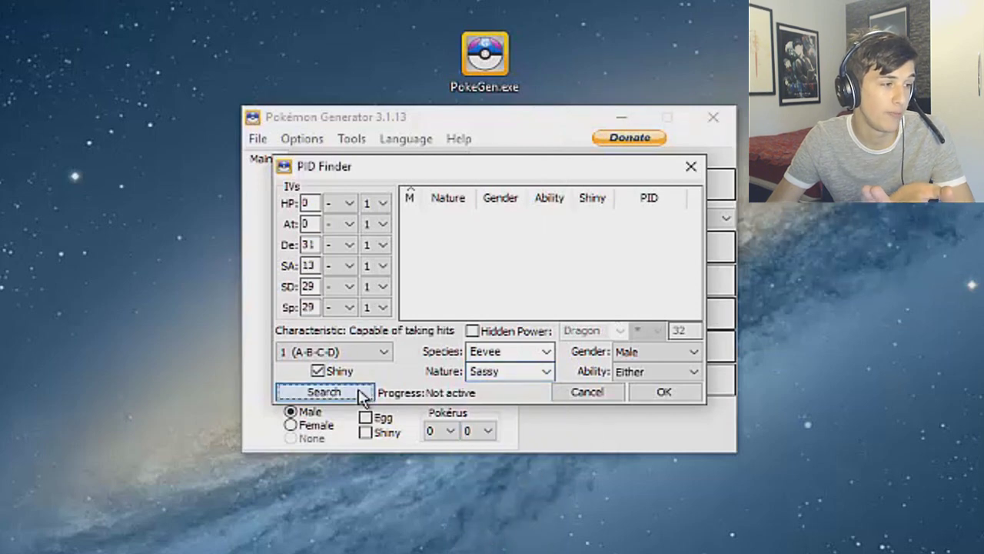
left_click(360, 393)
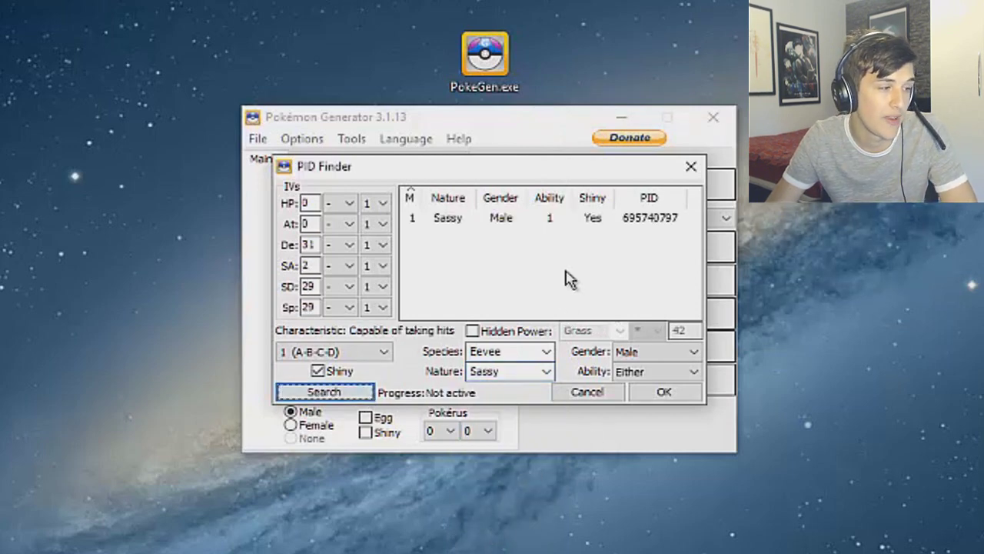
Apply the found shiny Sassy PID to the Eevee and give it the enabled nickname Scooby
left_click(549, 219)
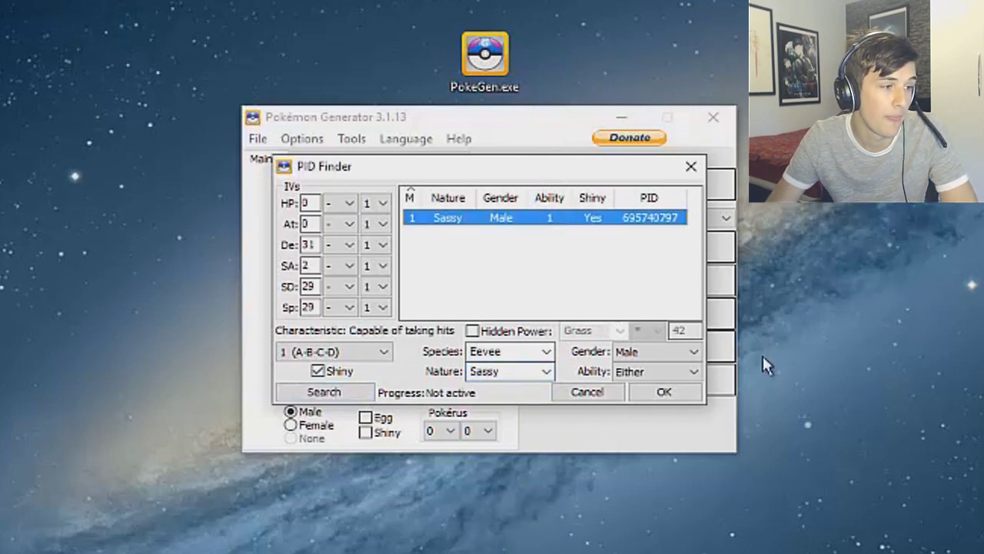
left_click(688, 400)
left_click(431, 217)
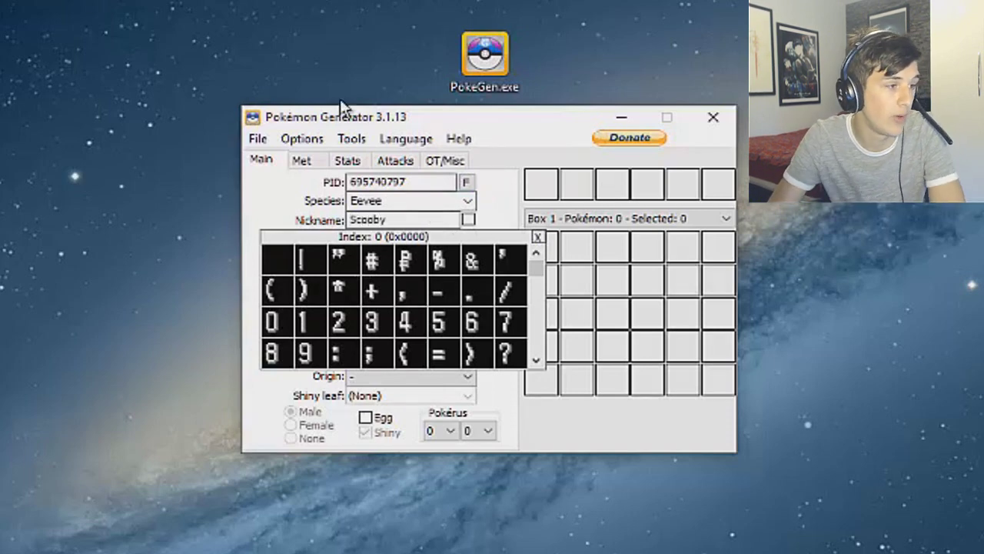
left_click(471, 220)
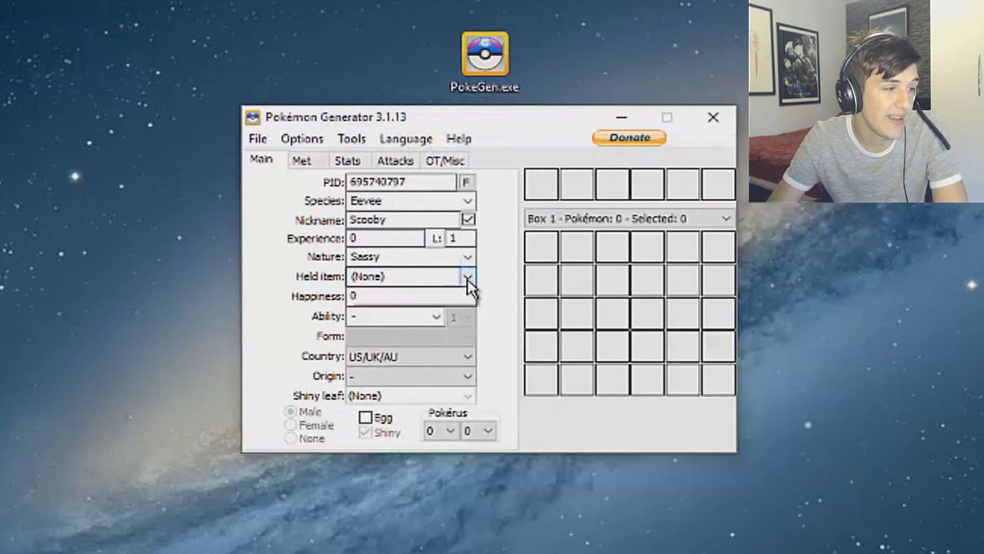
left_click(468, 277)
scroll(393, 385, "down", 7)
scroll(392, 398, "up", 7)
scroll(390, 399, "down", 20)
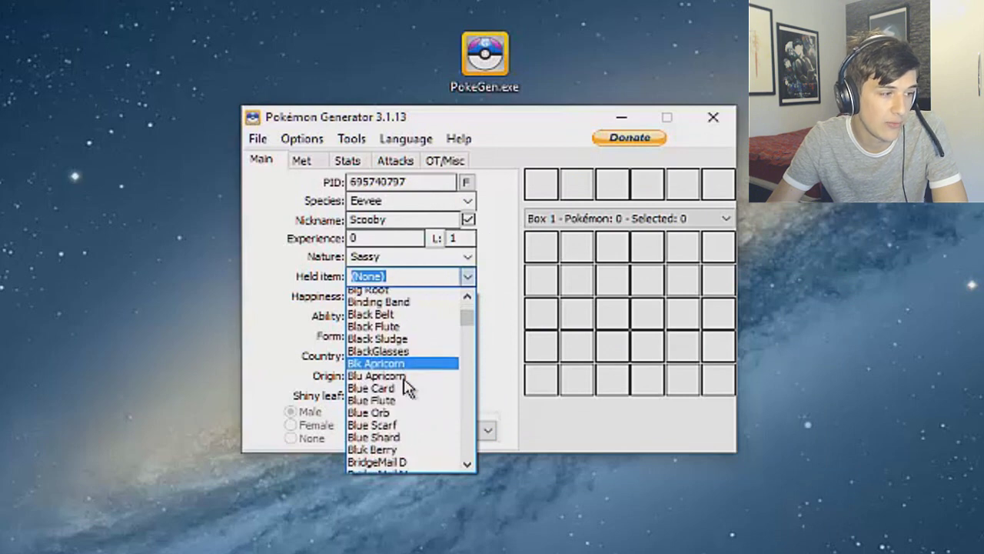
left_click(512, 318)
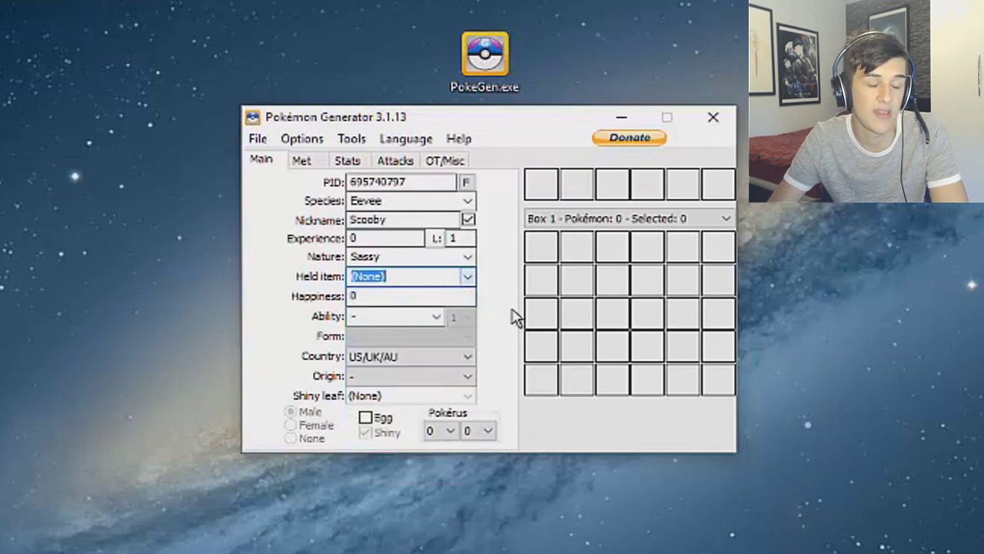
Set the Pokémon's happiness to 255
left_click(425, 294)
key("BackSpace")
type("255")
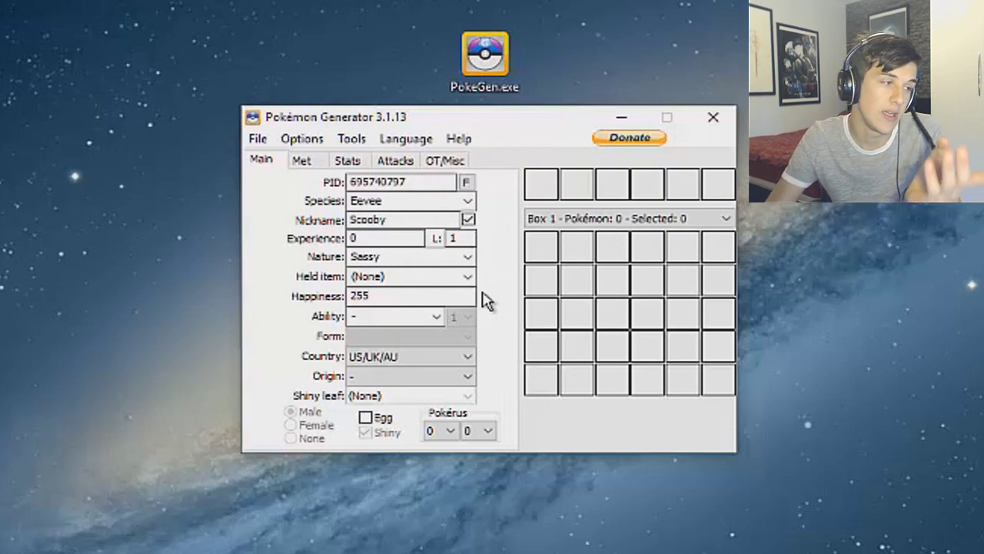
Choose Adaptability as the Pokémon's ability
left_click(435, 317)
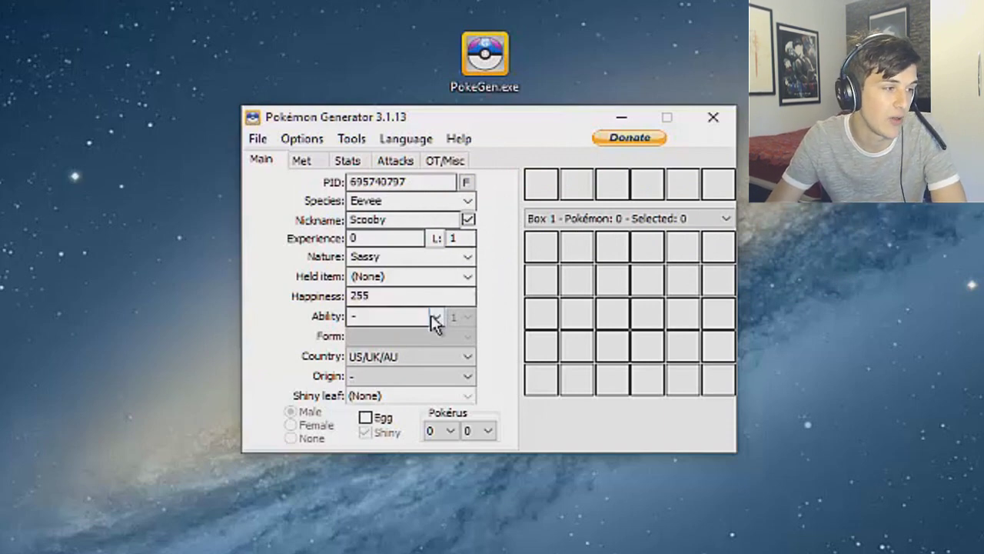
scroll(391, 411, "down", 6)
scroll(389, 413, "up", 5)
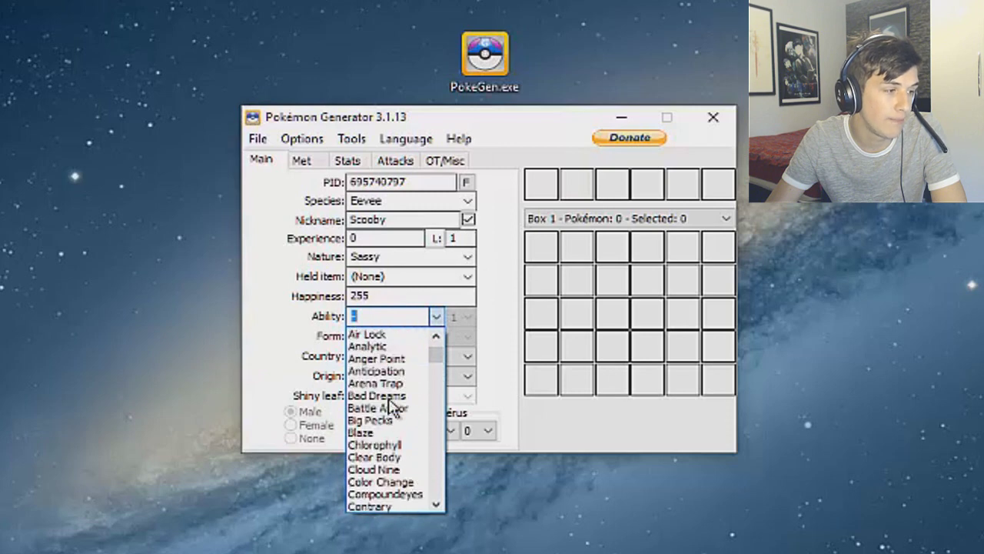
scroll(392, 362, "up", 1)
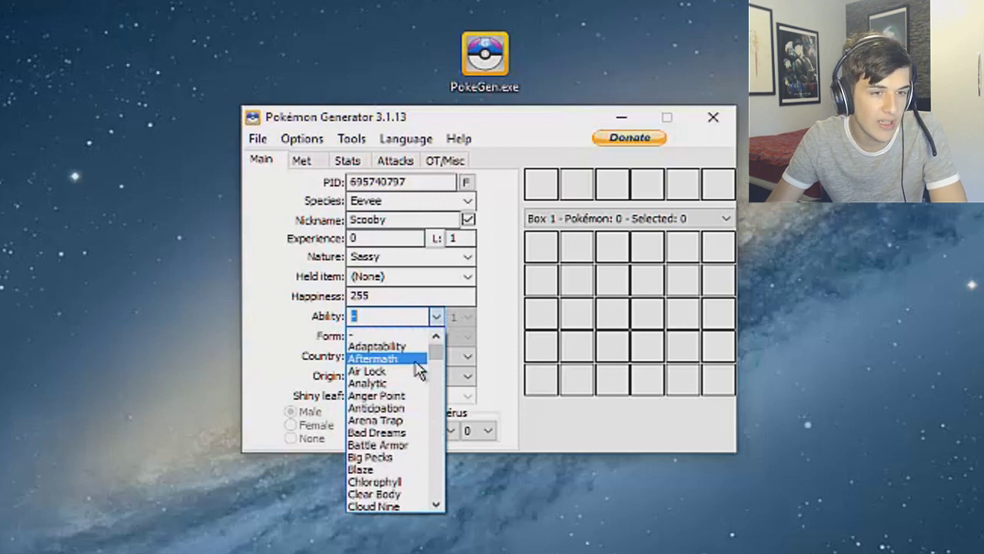
left_click(400, 347)
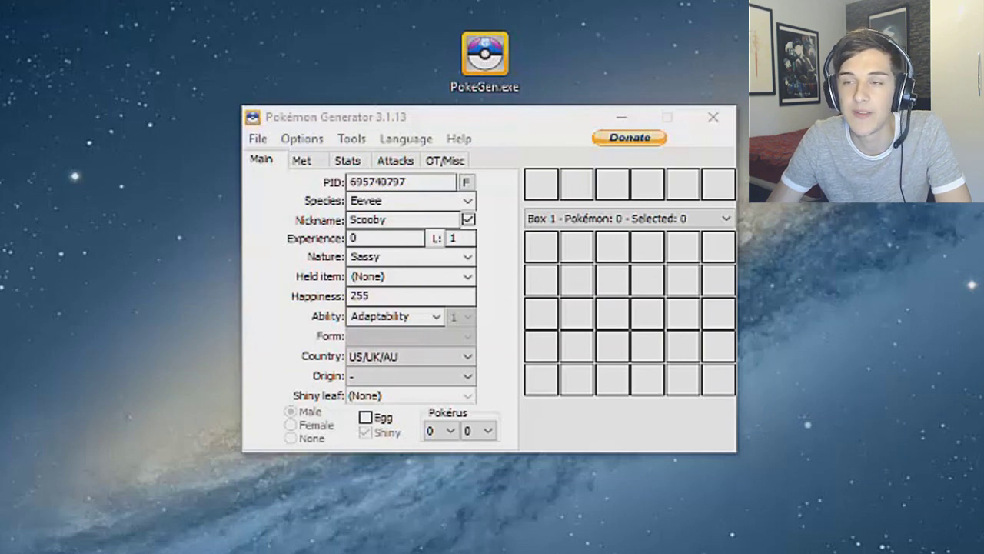
Mark the Pokémon as an egg and choose Black (2)/White (2) as the game it was met in
key("alt+Tab")
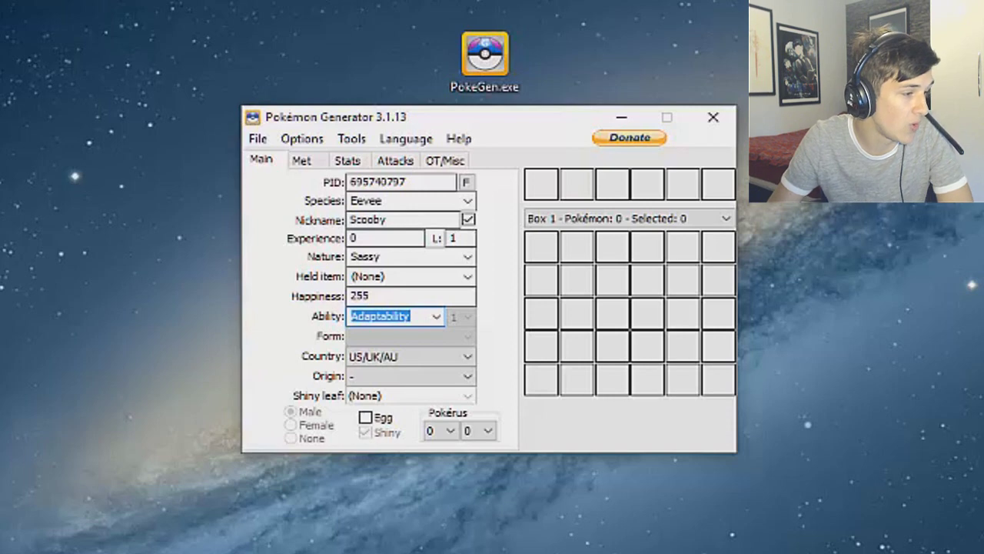
left_click(366, 418)
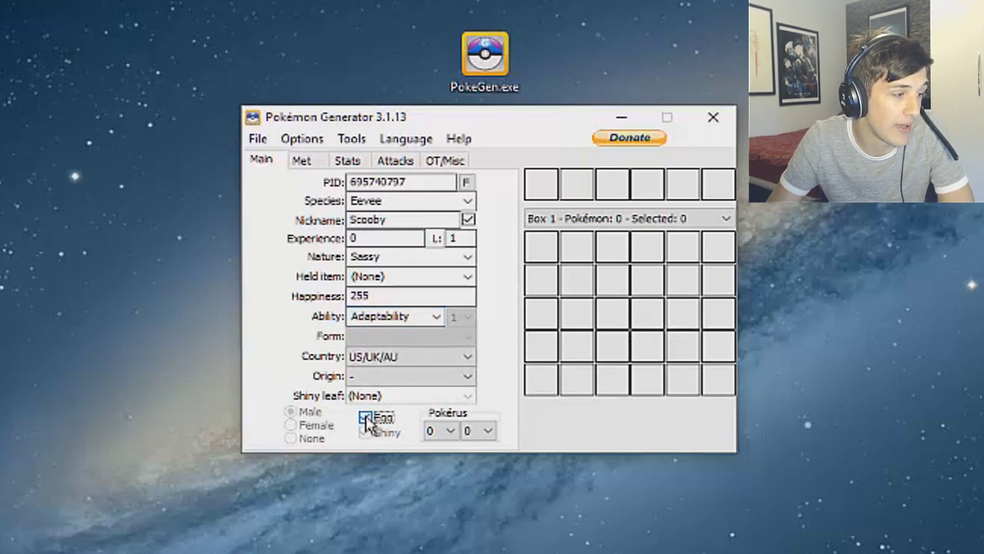
left_click(304, 163)
left_click(417, 202)
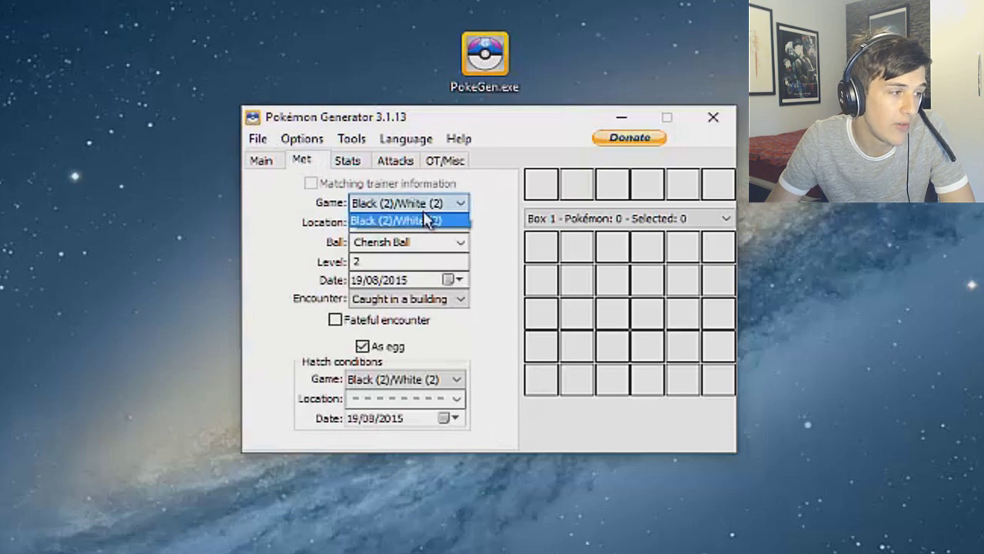
left_click(427, 220)
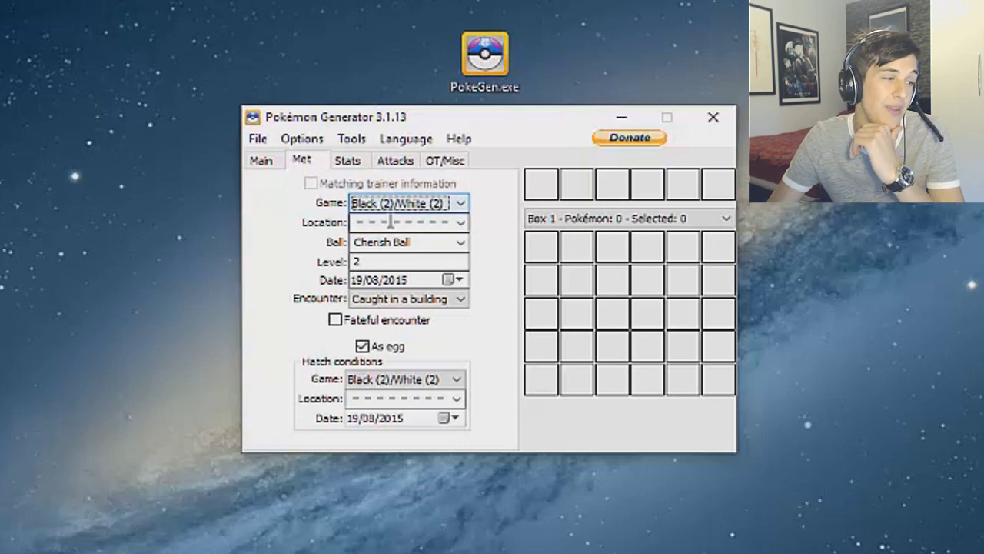
Choose Chargestone Cave as the location where the Pokémon was met
left_click(459, 222)
scroll(431, 378, "down", 5)
scroll(430, 378, "down", 2)
left_click(430, 378)
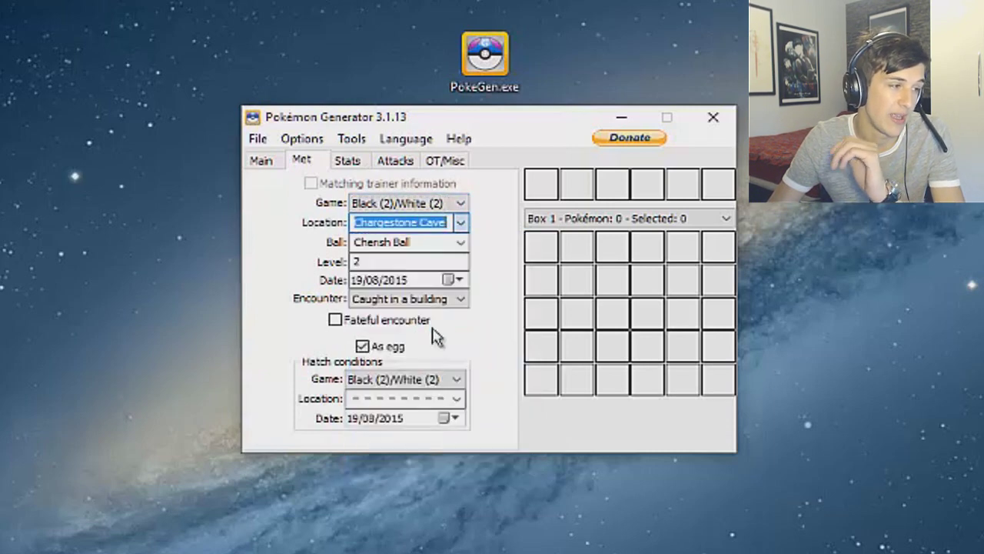
Choose Poké Ball as the ball the Pokémon was caught in and set its met level to 1
left_click(459, 243)
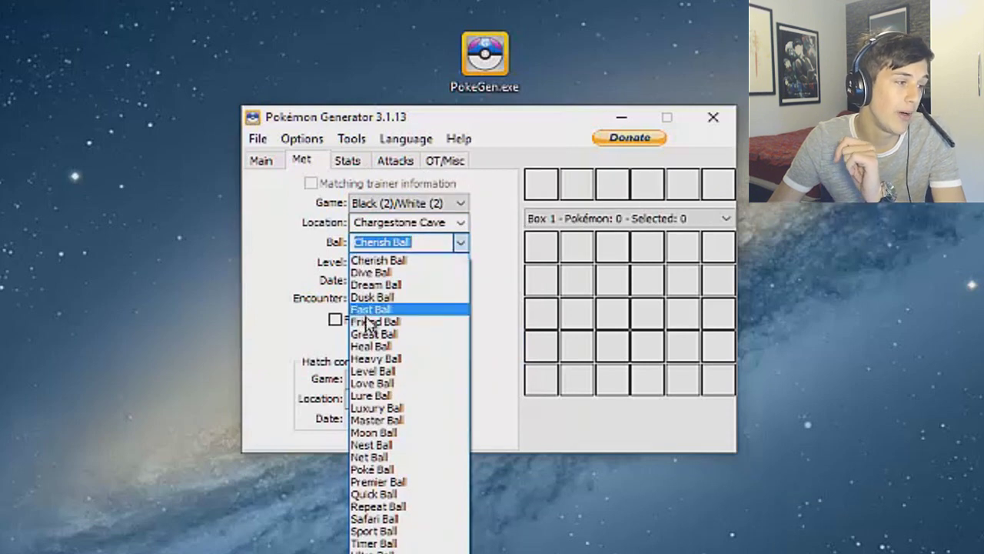
type("po")
key("BackSpace")
key("BackSpace")
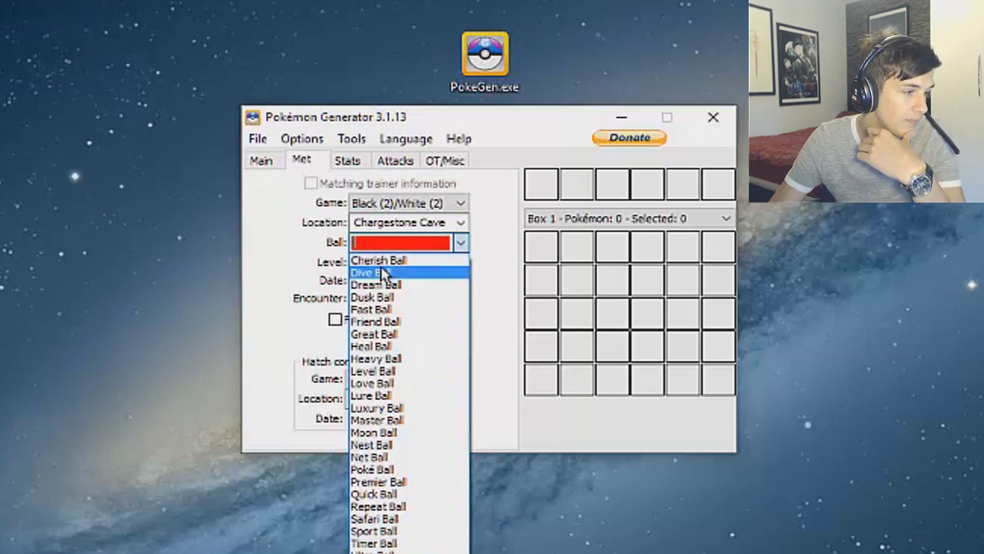
left_click(371, 471)
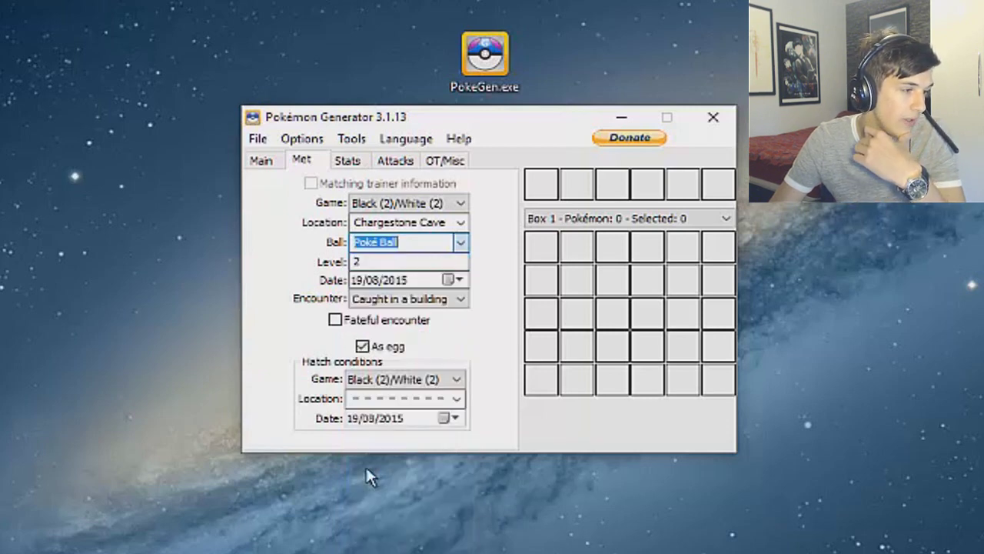
key("Tab")
type("1")
left_click(389, 280)
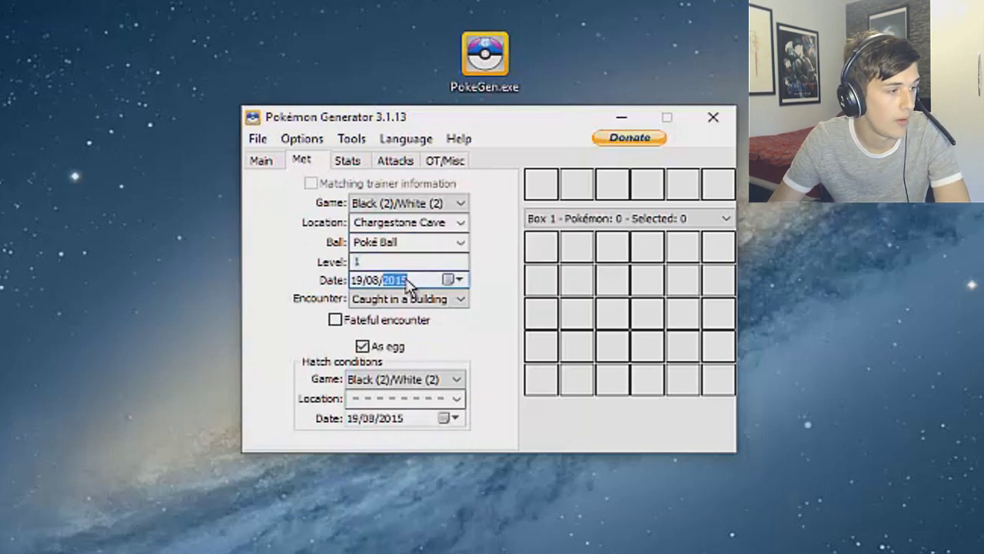
left_click(462, 300)
left_click(460, 305)
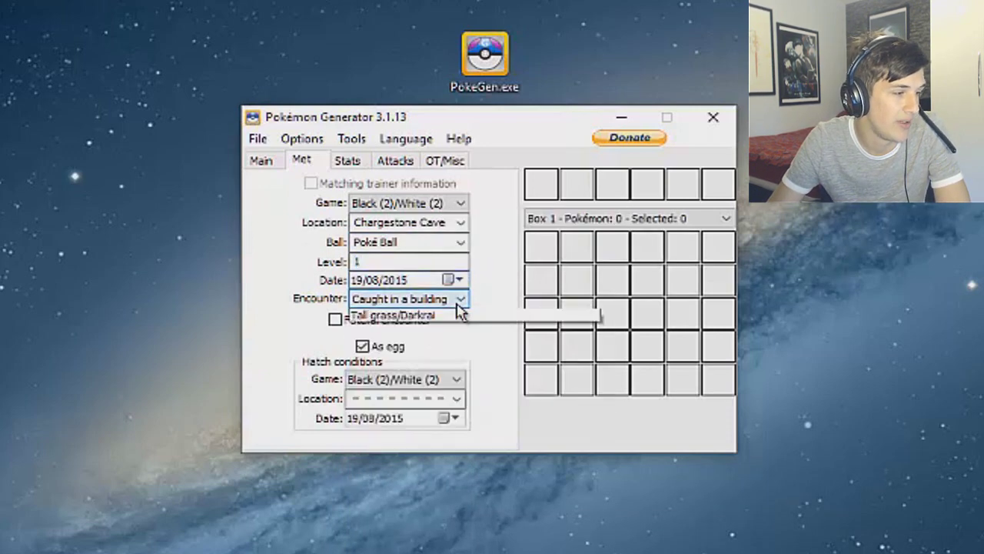
left_click(362, 347)
left_click(362, 347)
double_click(362, 347)
left_click(362, 347)
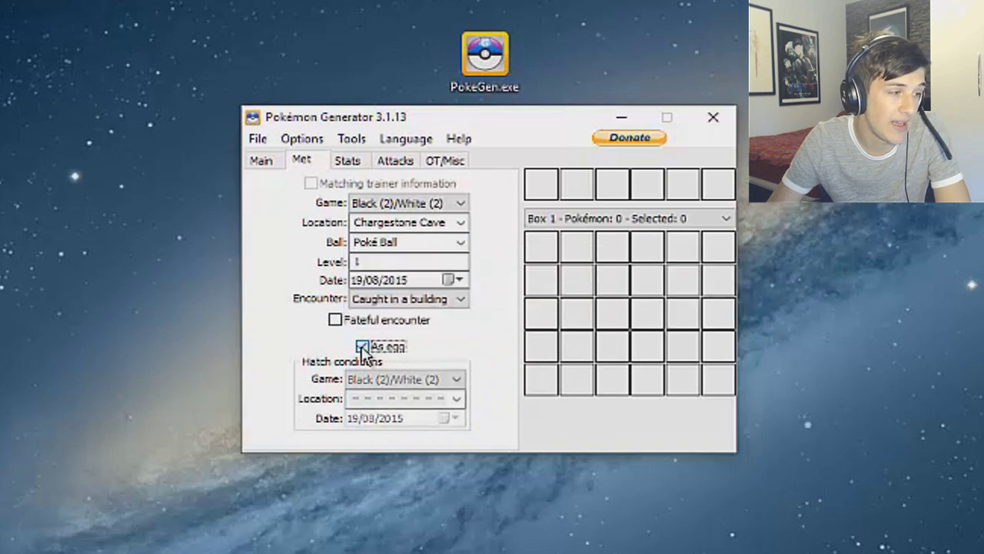
left_click(362, 347)
Enable the Egg option in the Pokémon's main attributes and return to its met details
left_click(262, 160)
left_click(365, 417)
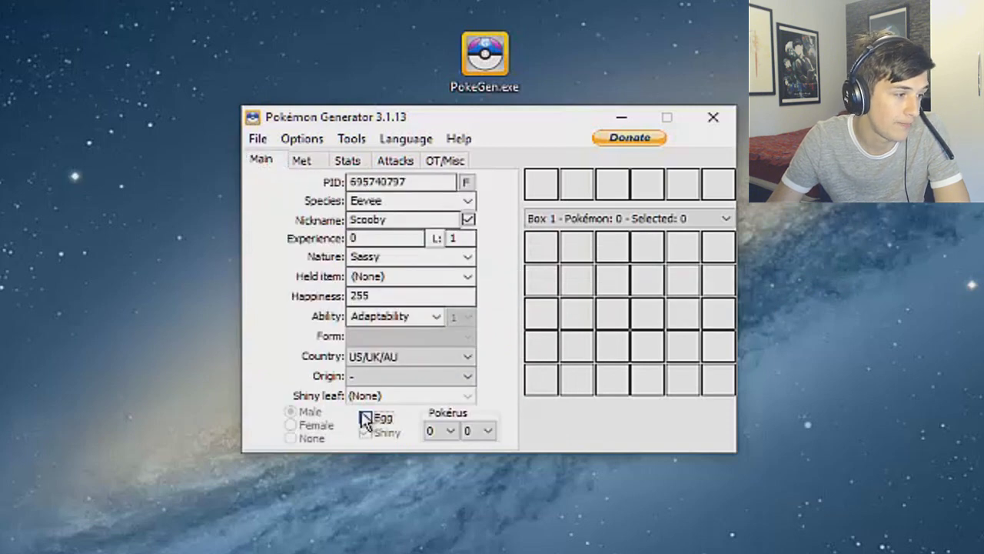
left_click(305, 170)
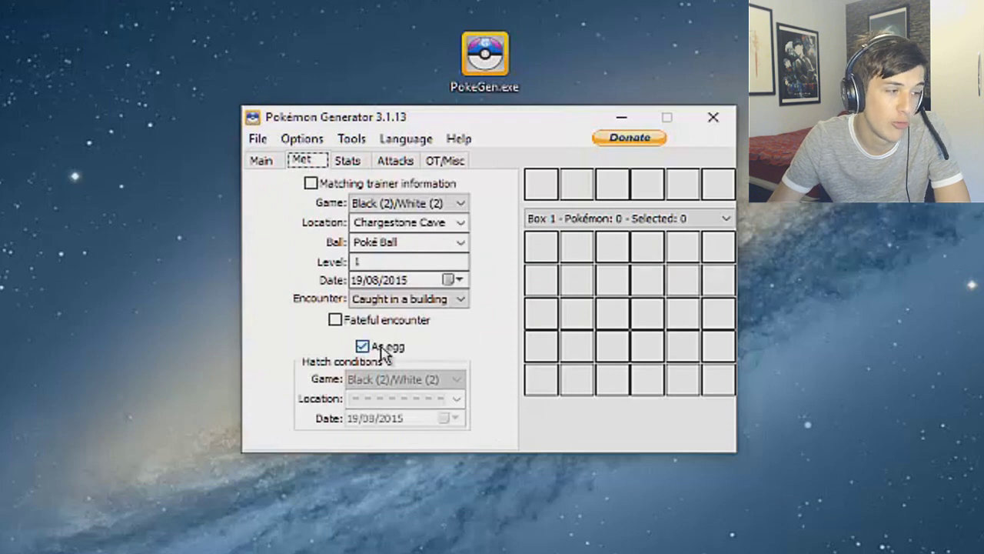
mouse_move(385, 354)
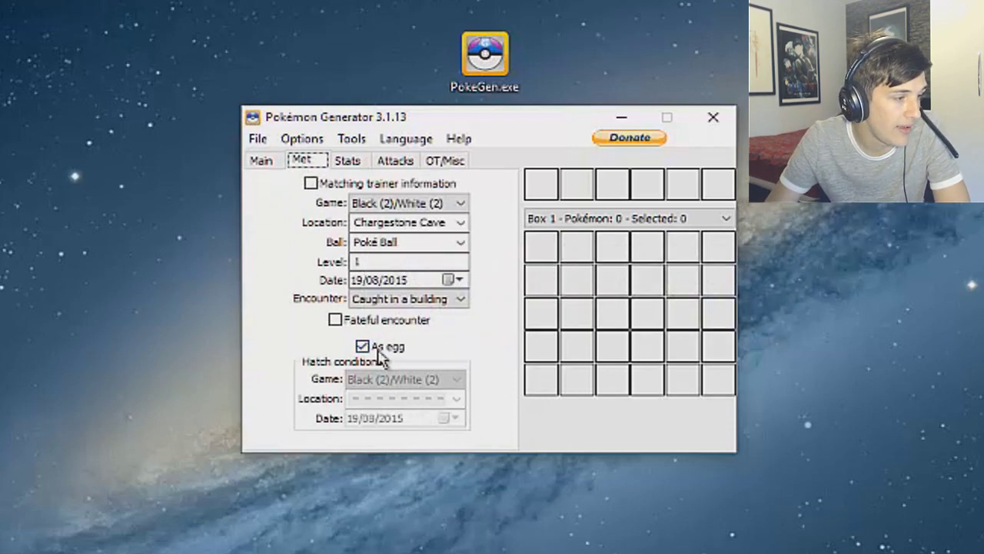
Randomize the Pokémon's IVs and EVs several times
left_click(347, 160)
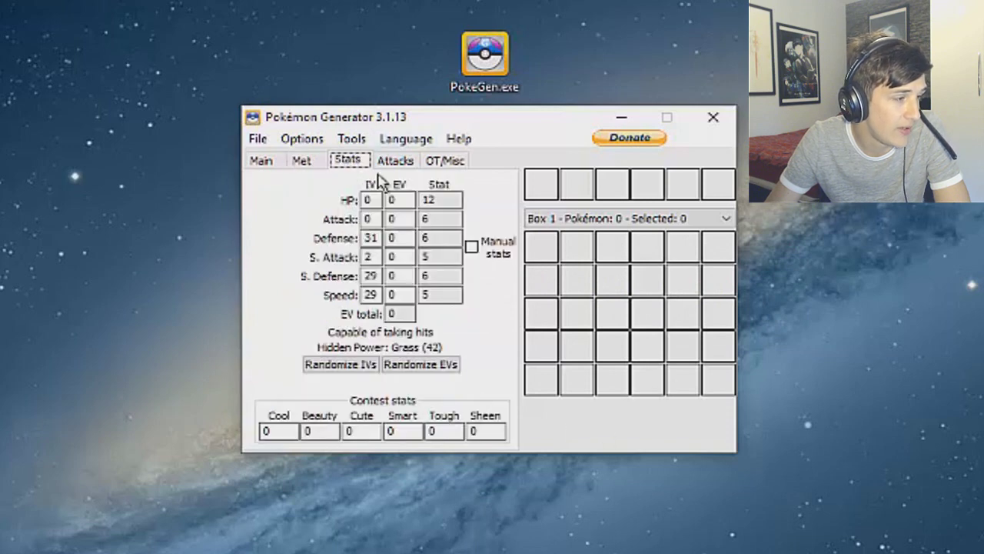
left_click(372, 365)
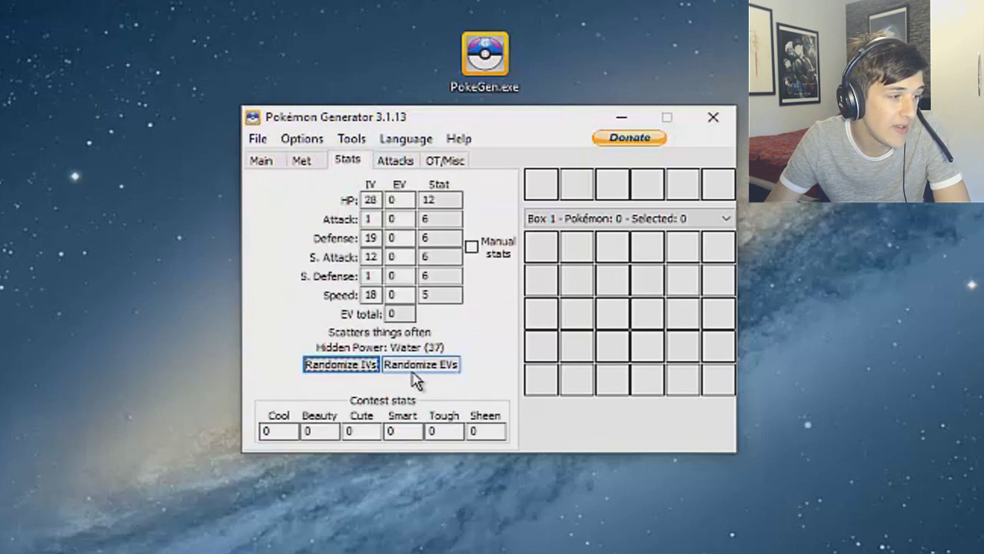
left_click(421, 366)
left_click(374, 366)
left_click(400, 368)
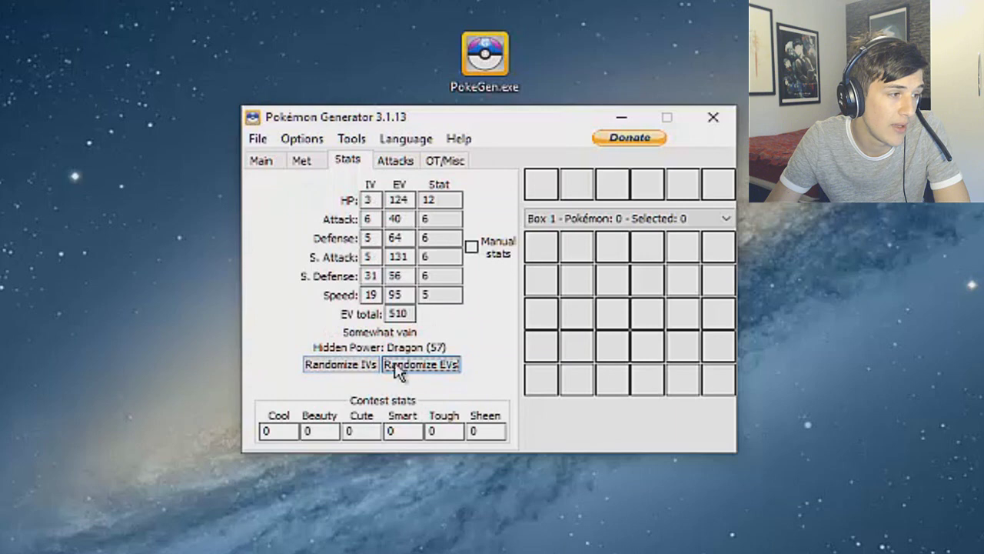
left_click(396, 368)
left_click(369, 365)
left_click(369, 365)
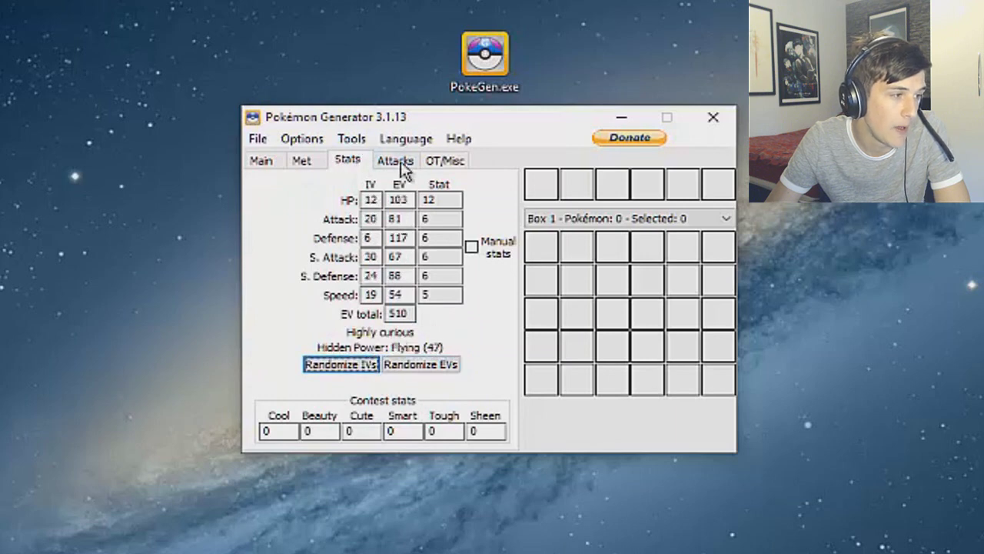
Choose Tackle as the Pokémon's first attack
left_click(395, 160)
left_click(385, 276)
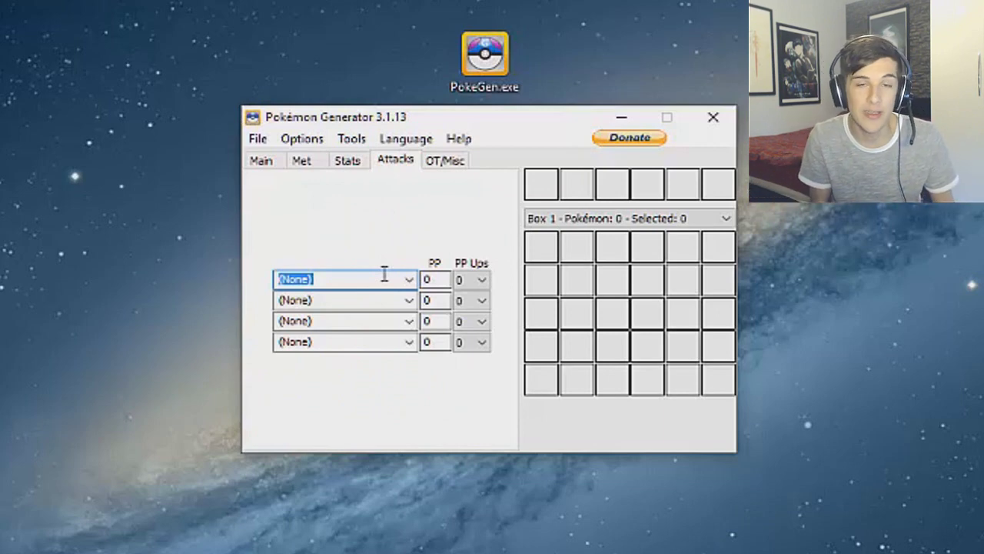
key("BackSpace")
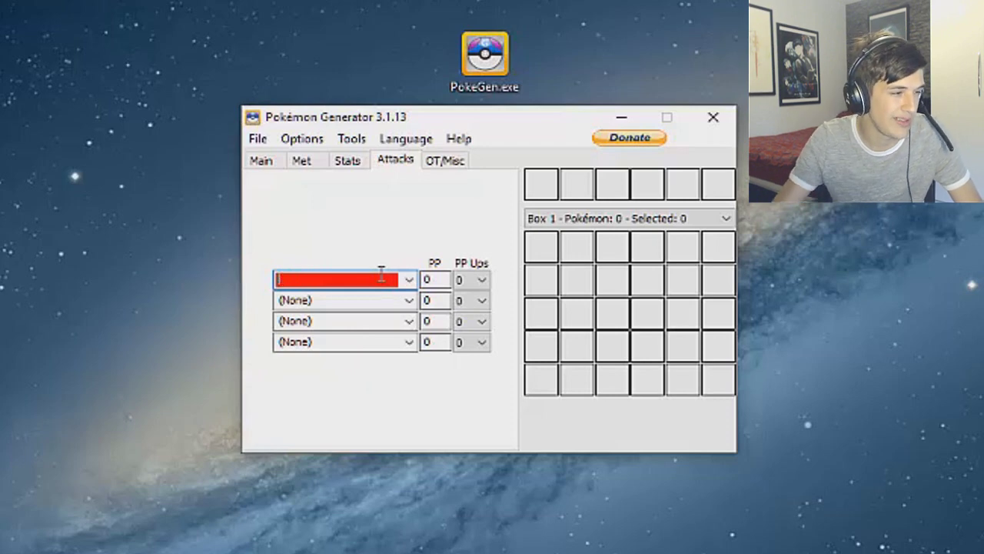
left_click(411, 287)
type("t")
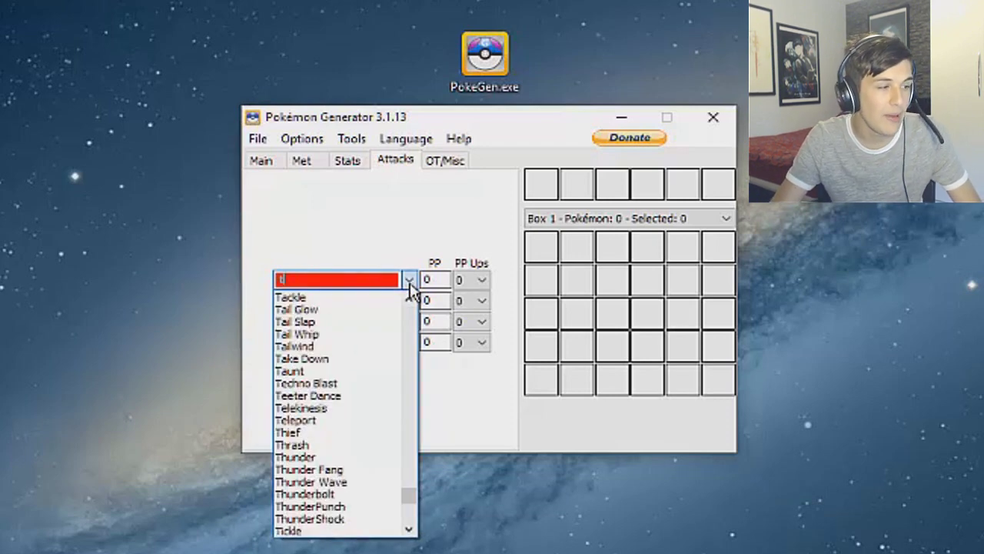
left_click(385, 303)
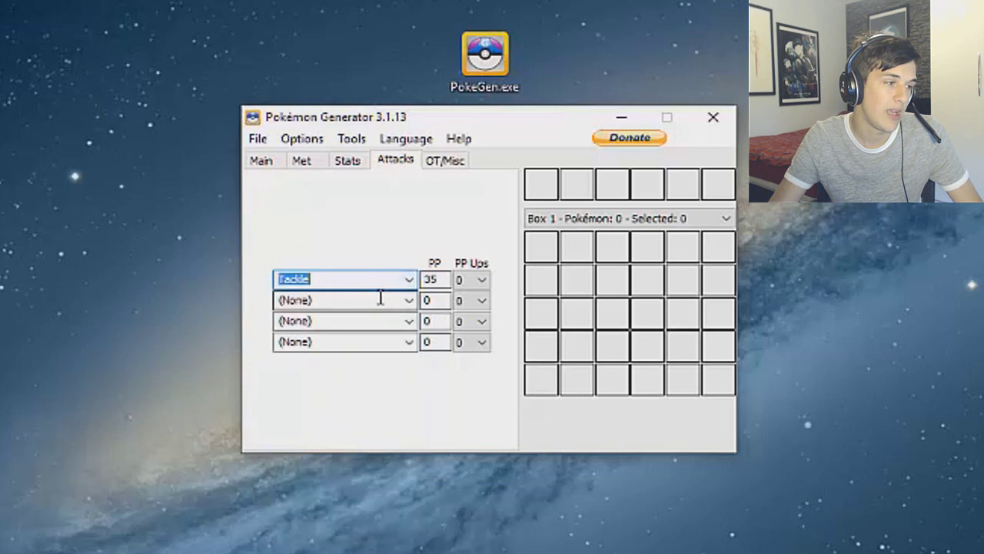
Choose Growl as the Pokémon's second attack
left_click(397, 299)
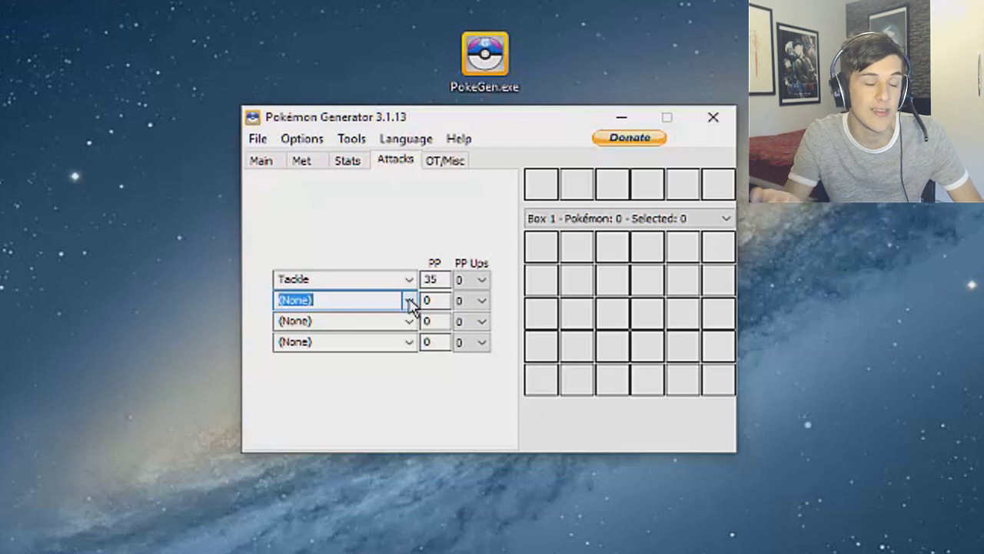
type("t")
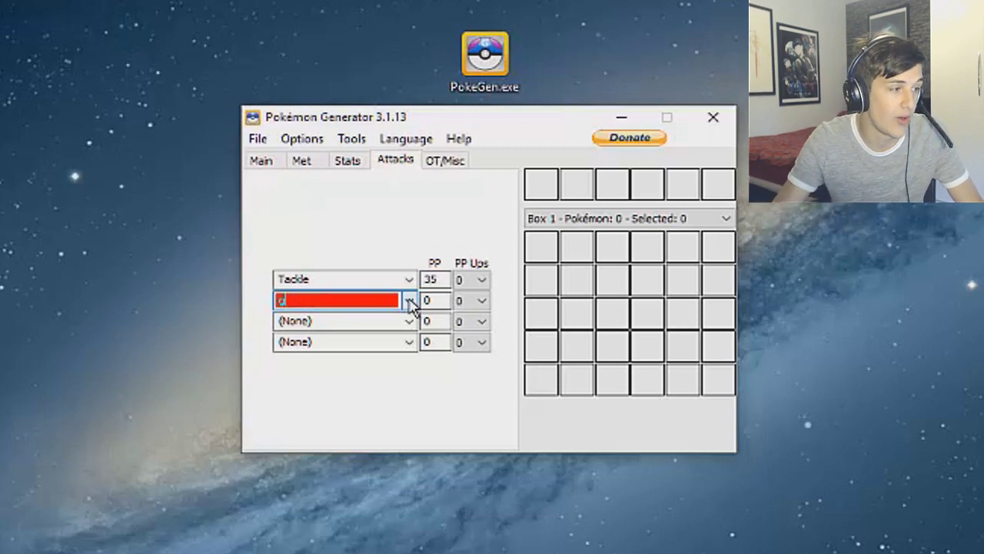
key("BackSpace")
left_click(410, 300)
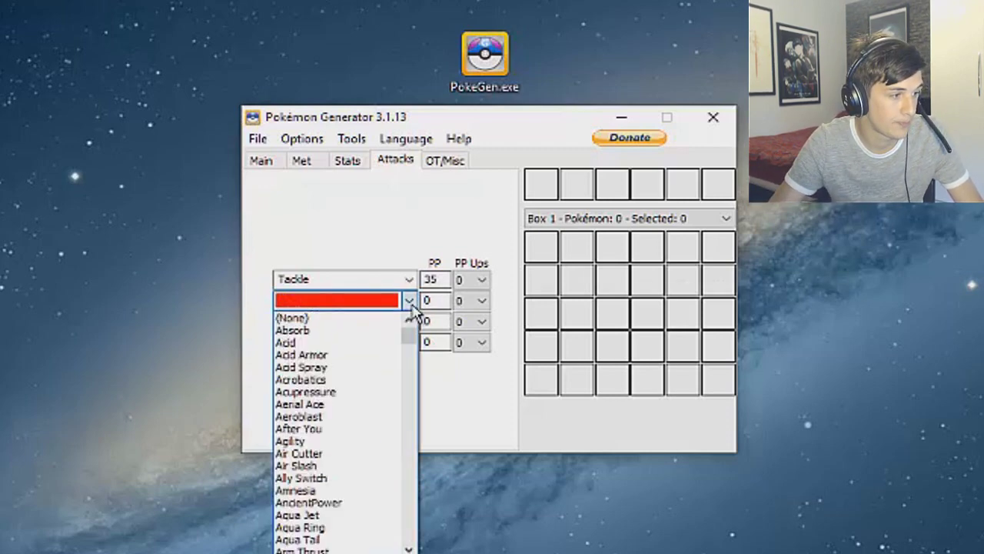
type("gr")
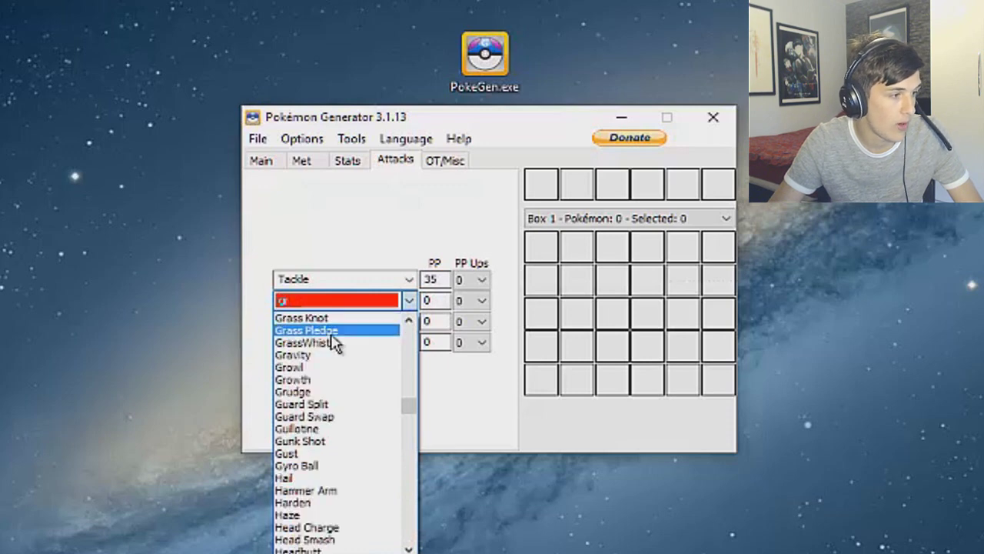
left_click(300, 368)
Choose Headbutt as the Pokémon's third attack
left_click(396, 320)
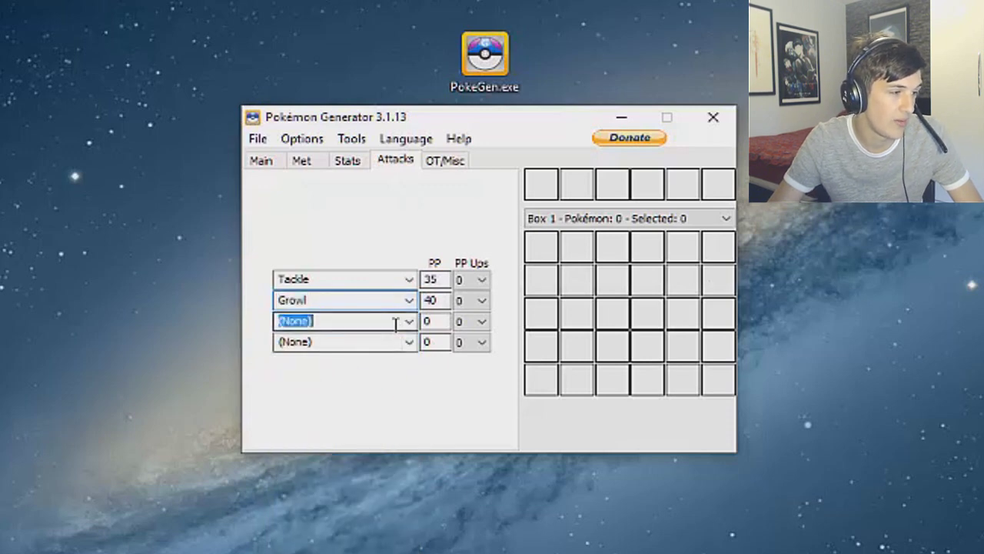
left_click(409, 323)
type("h")
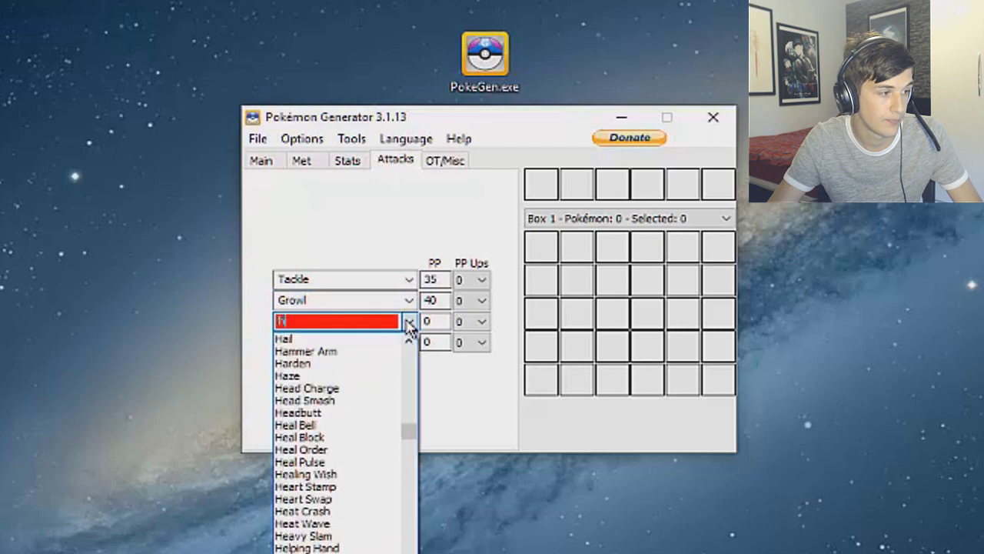
type("ead")
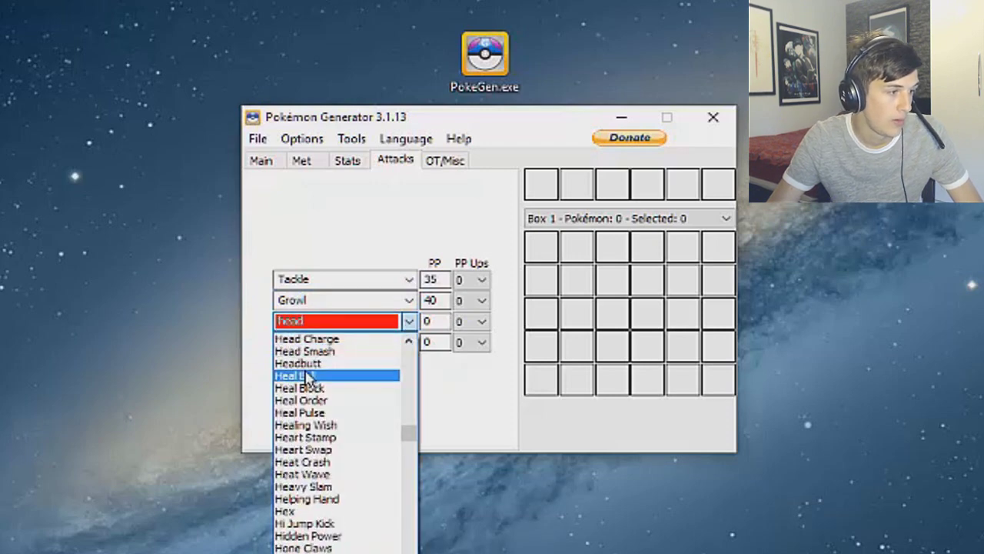
key("Escape")
key("Return")
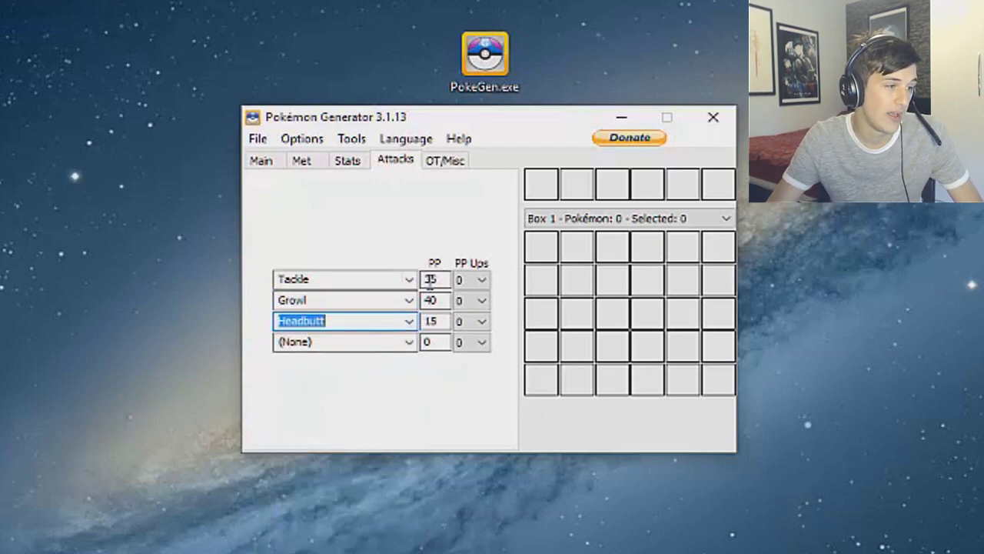
left_click(435, 165)
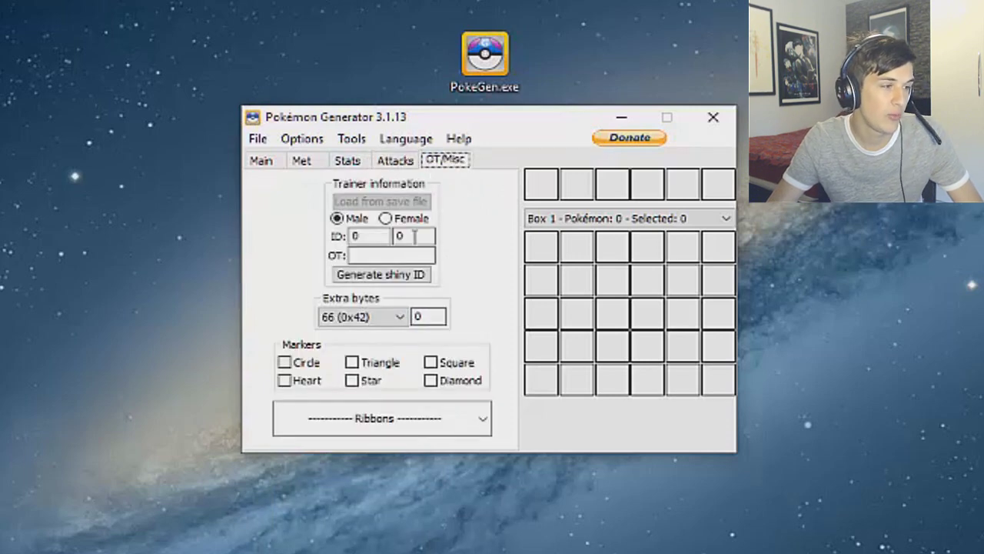
left_click(421, 278)
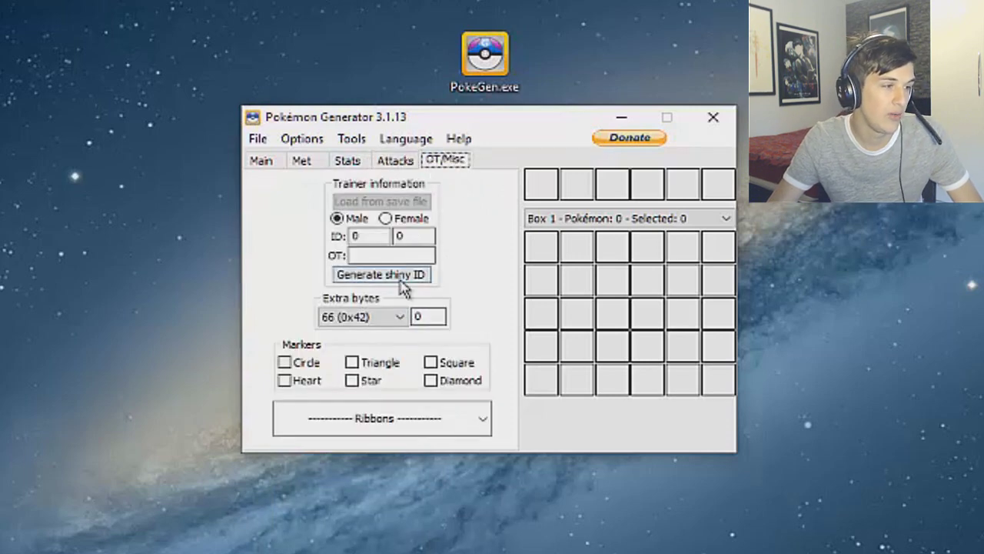
left_click(392, 220)
left_click(347, 223)
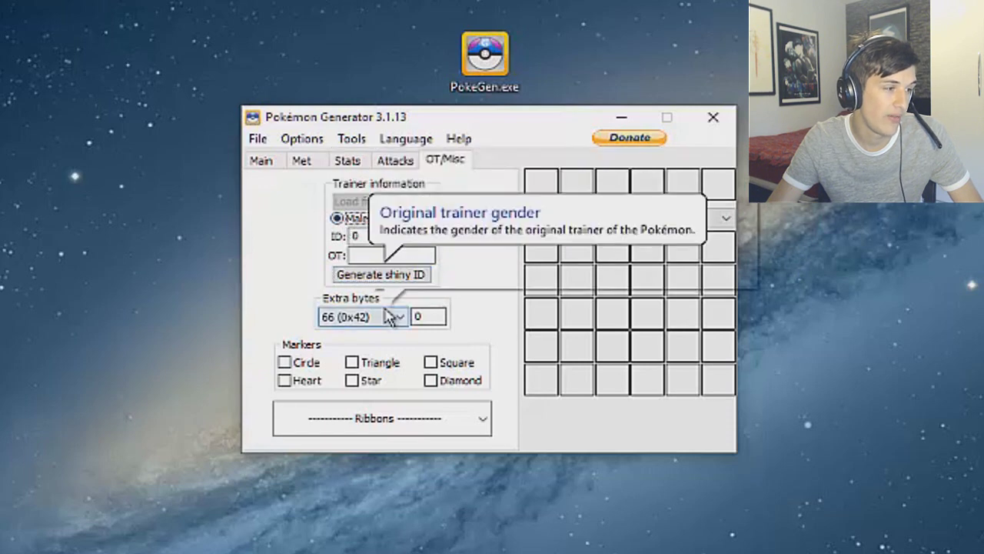
Set the configured Eevee egg into the first slot of Box 1
left_click(275, 161)
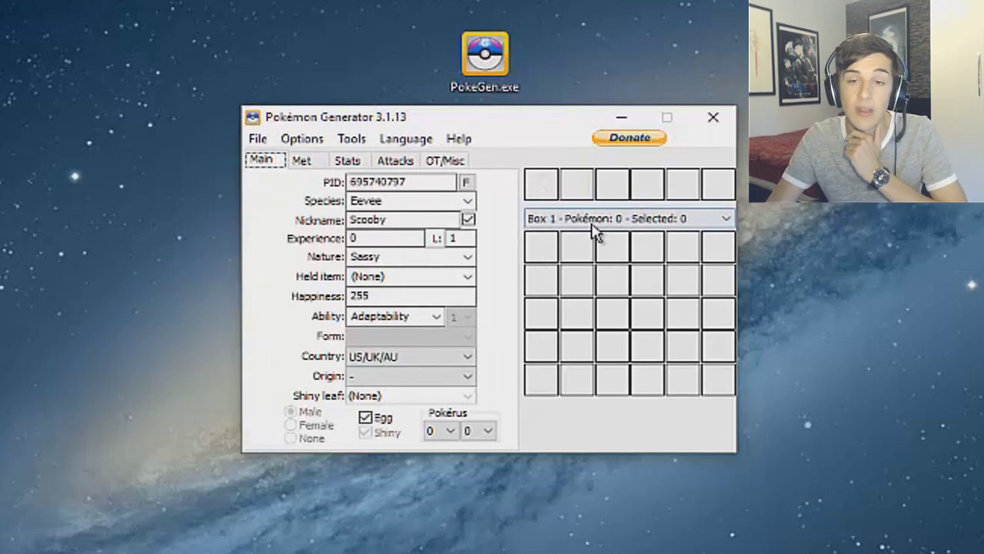
right_click(548, 252)
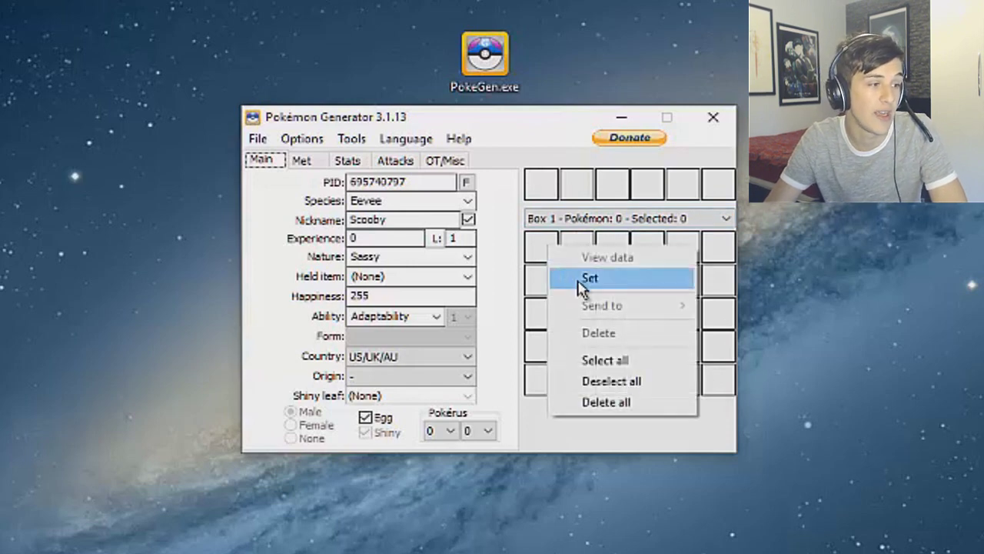
left_click(581, 281)
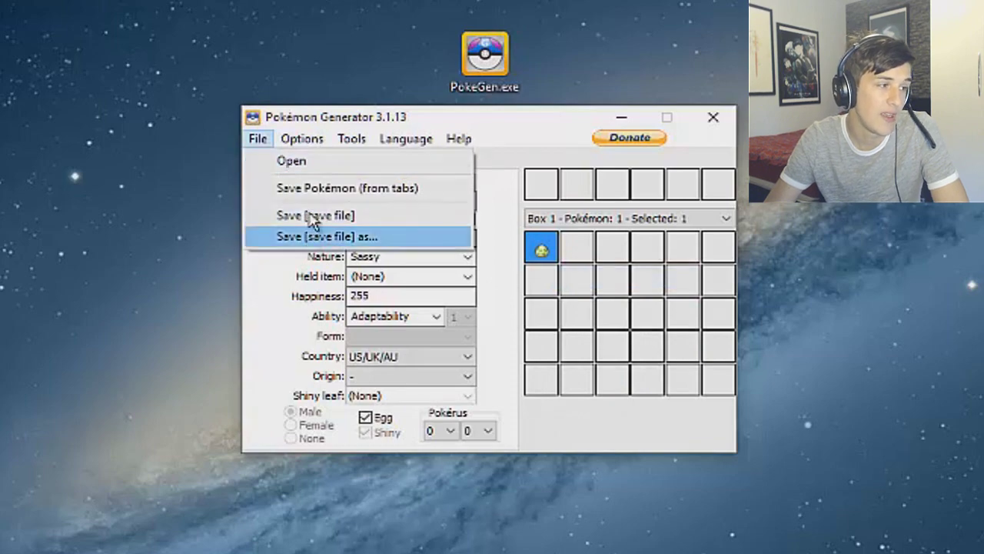
Save the Pokémon from the tabs as a .pkm file on the Desktop
left_click(325, 192)
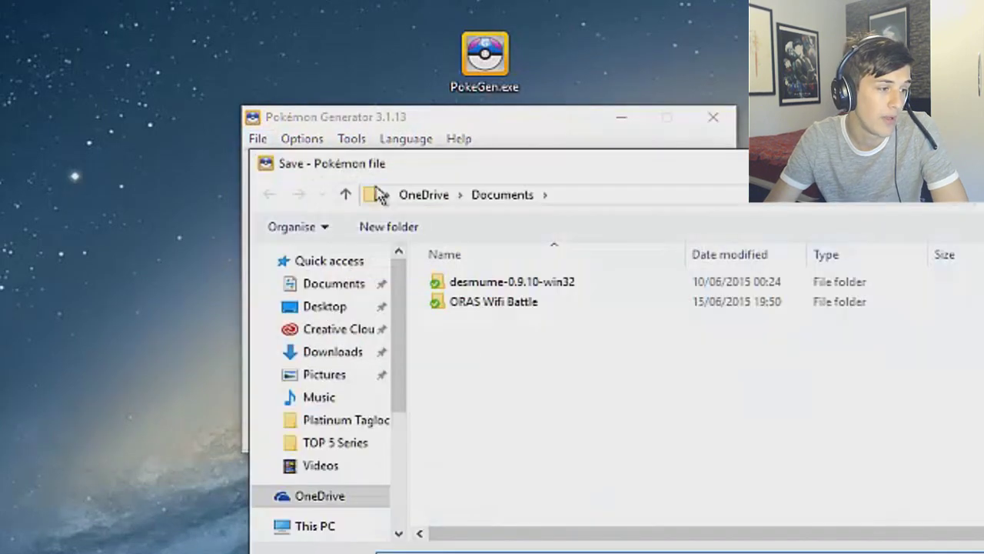
left_click(348, 312)
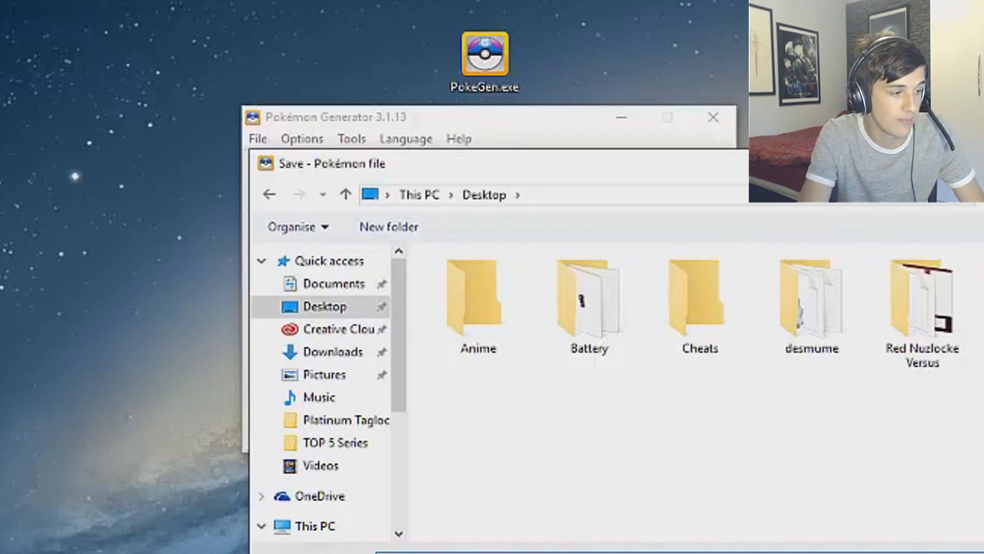
key("Return")
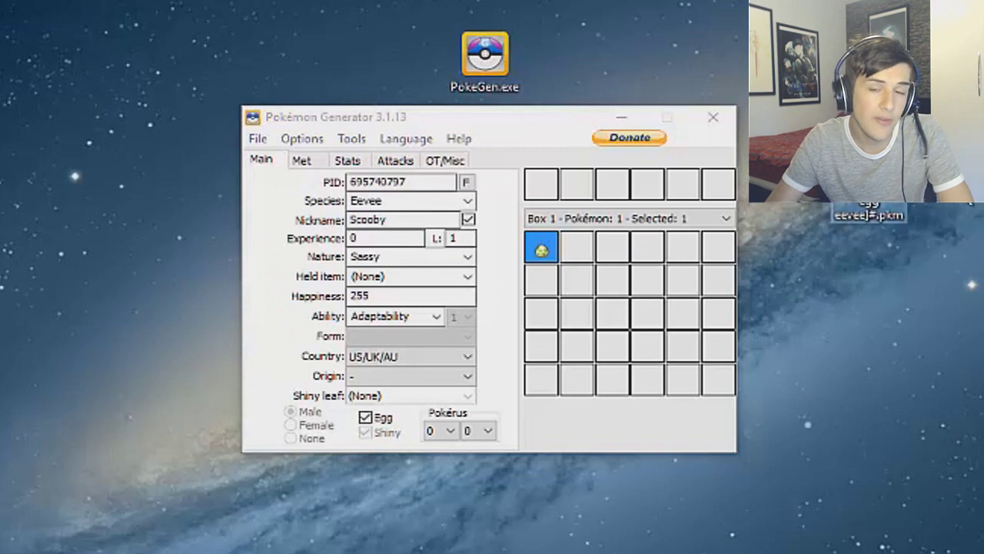
Rename the saved file on the desktop to Pokemon egg eevee.pkm, removing the stray characters before the extension
right_click(899, 201)
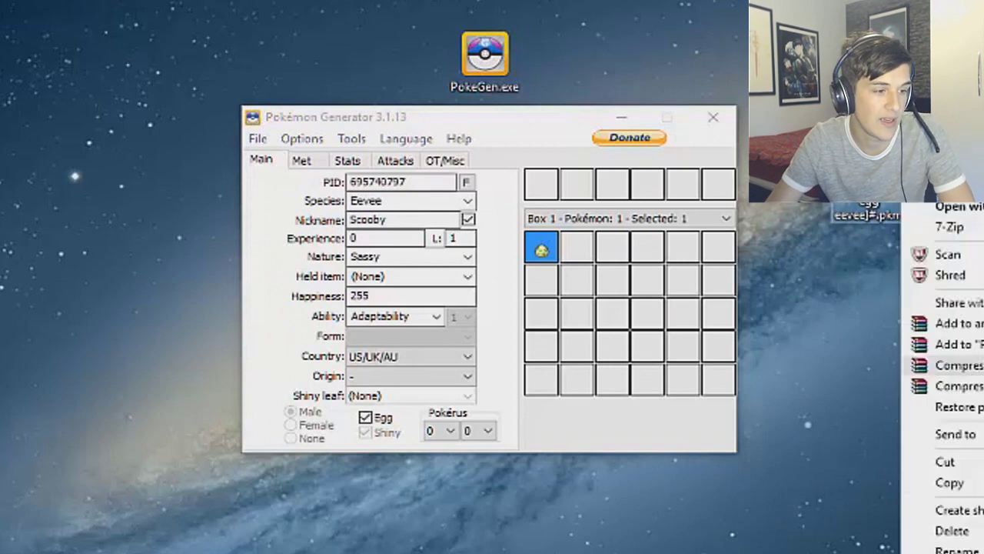
left_click(956, 549)
left_click_drag(876, 215, 884, 215)
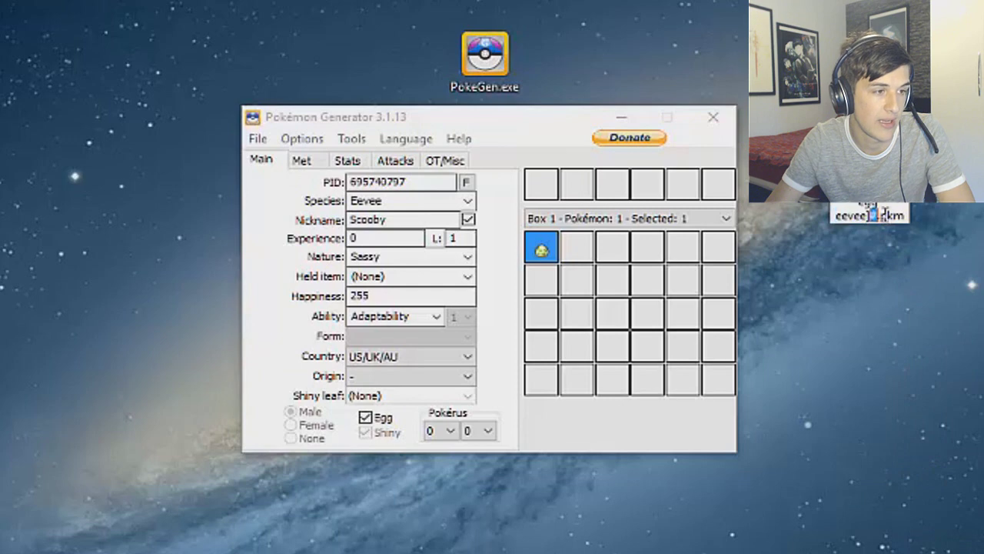
key("BackSpace")
key("BackSpace")
left_click(885, 286)
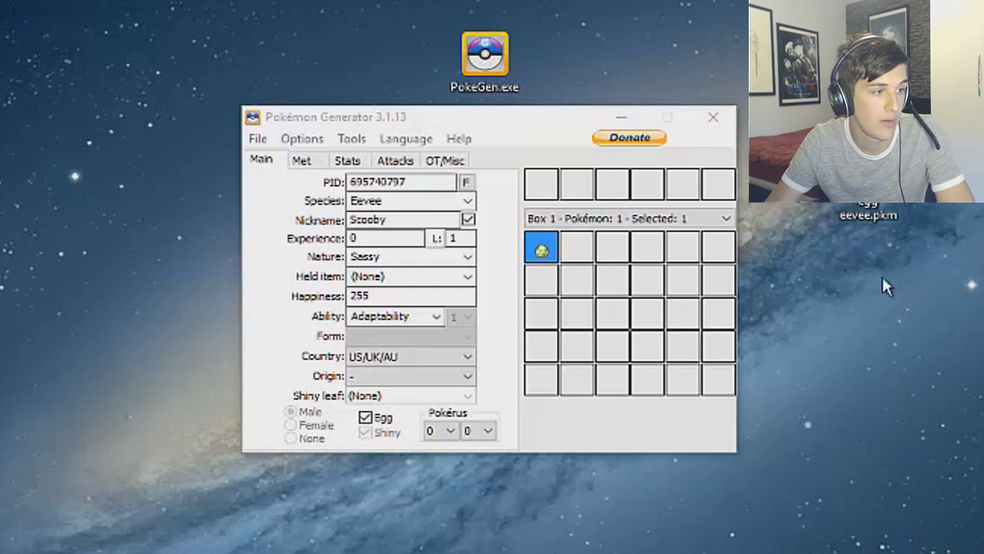
Place the saved .pkm file and PokeGen.exe one above the other on the desktop beside the generator window
left_click_drag(869, 212, 892, 202)
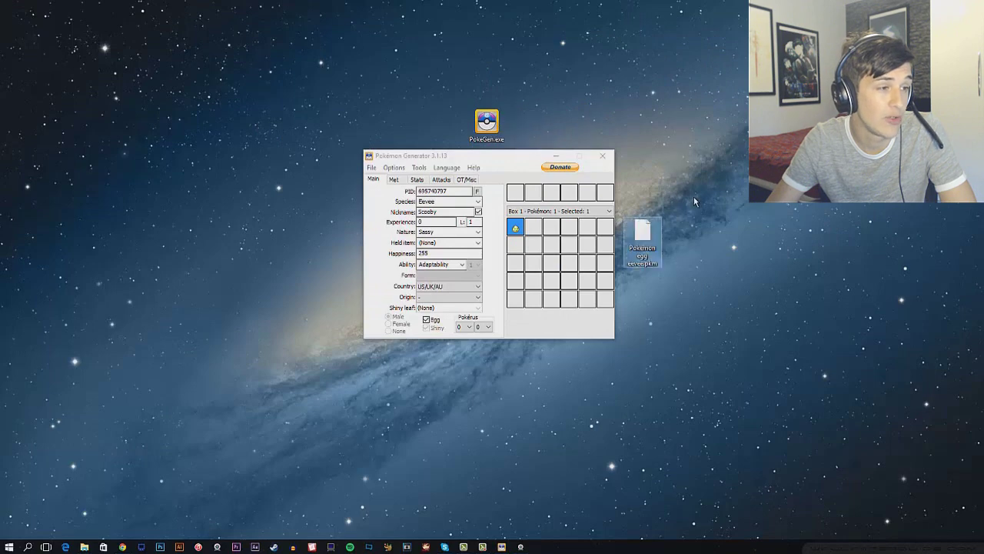
left_click_drag(487, 123, 643, 179)
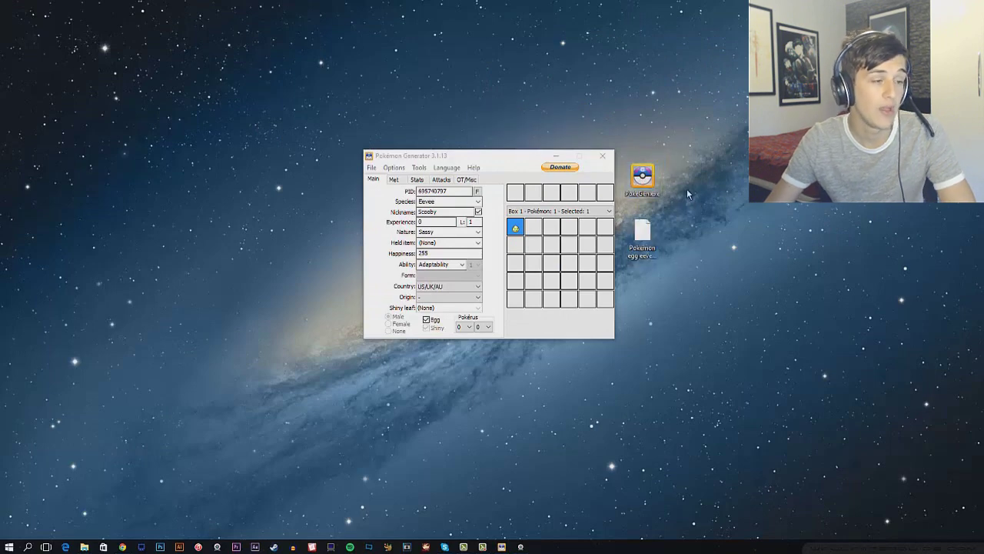